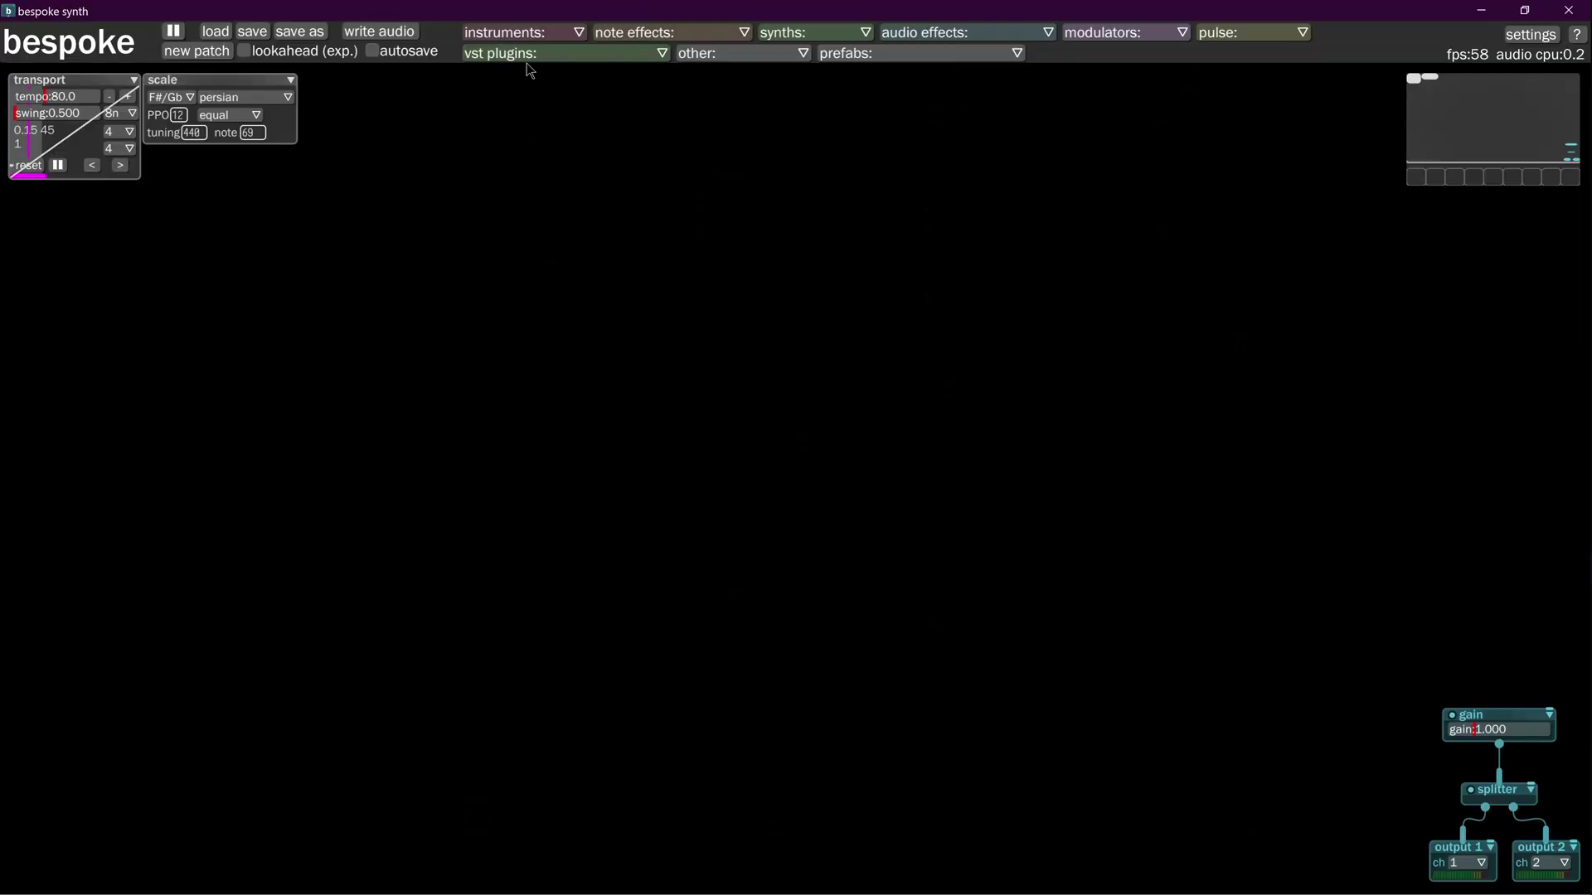
# Rescan the VST3 plug-in folders for new or updated plug-ins from the VST Manager's Options.
pyautogui.click(533, 56)
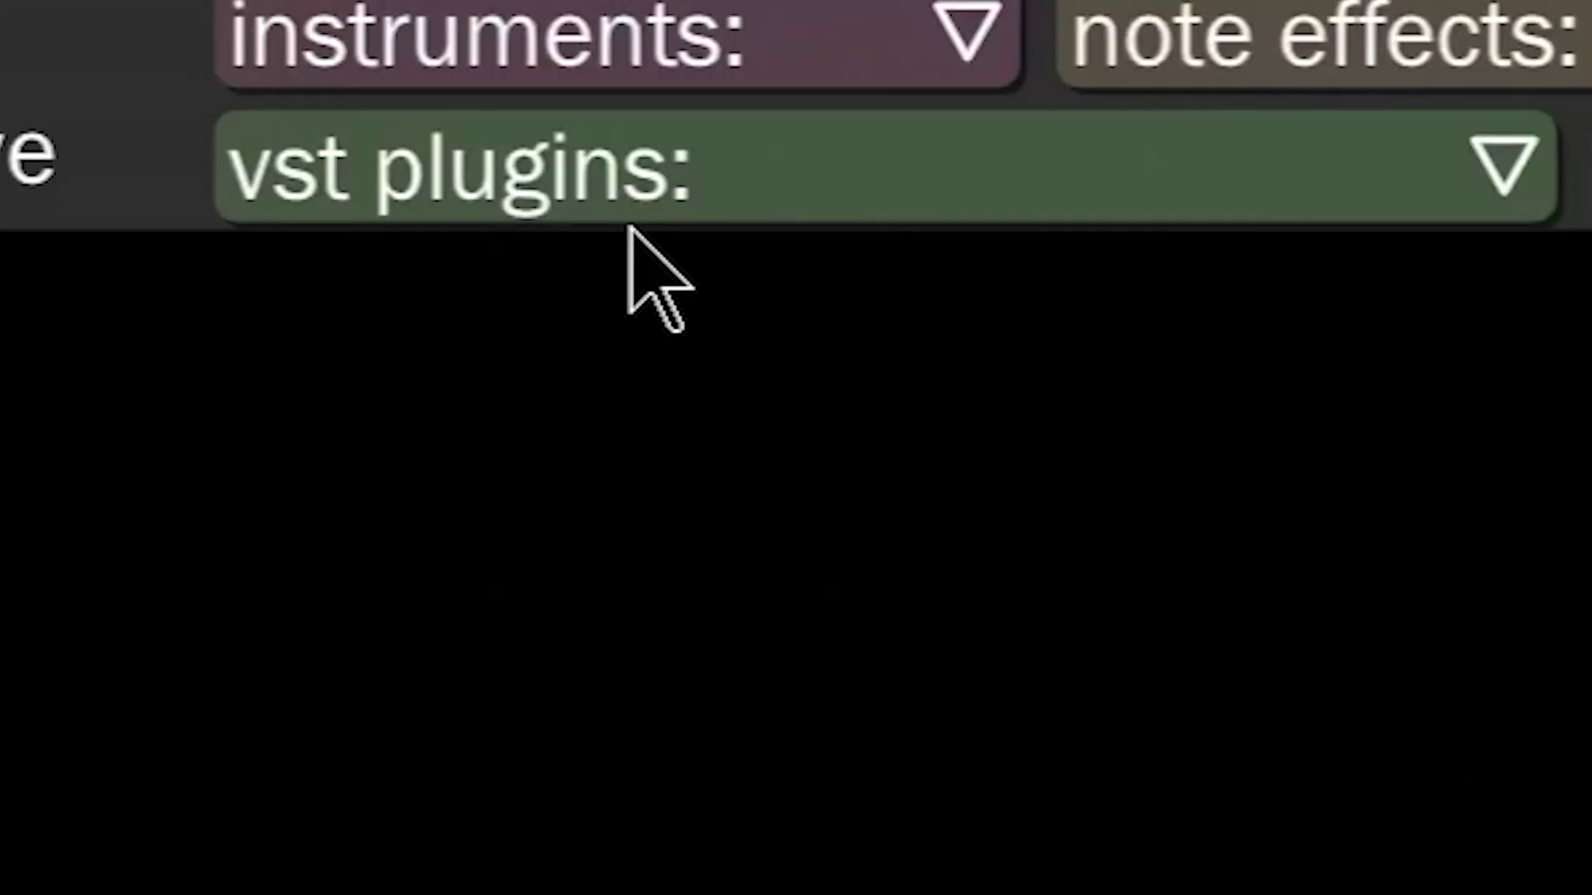
pyautogui.click(529, 58)
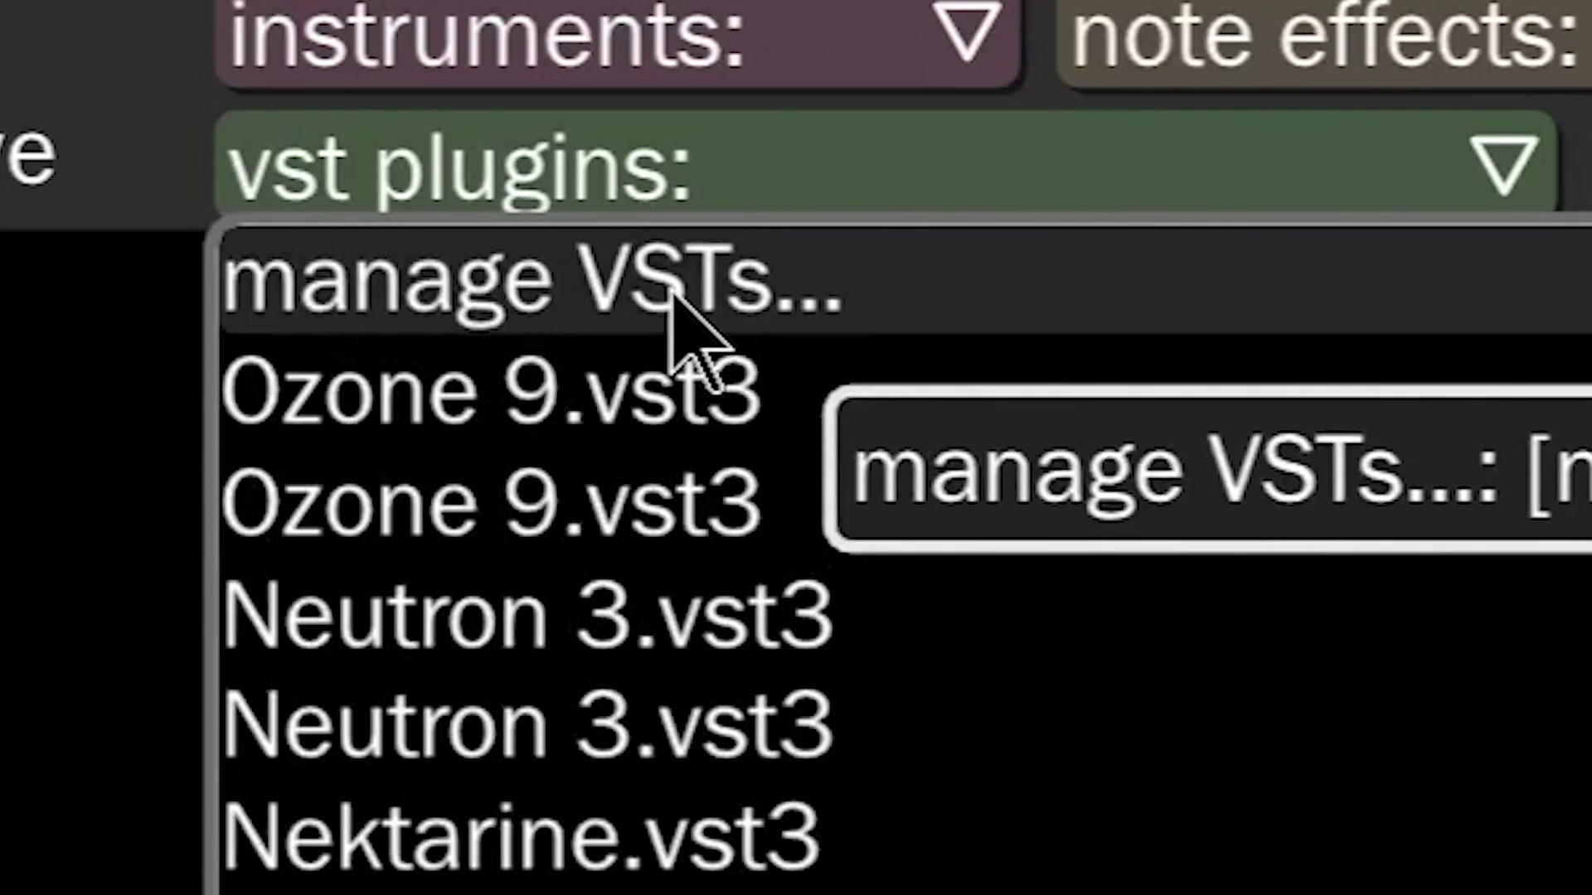
pyautogui.click(672, 319)
pyautogui.click(435, 862)
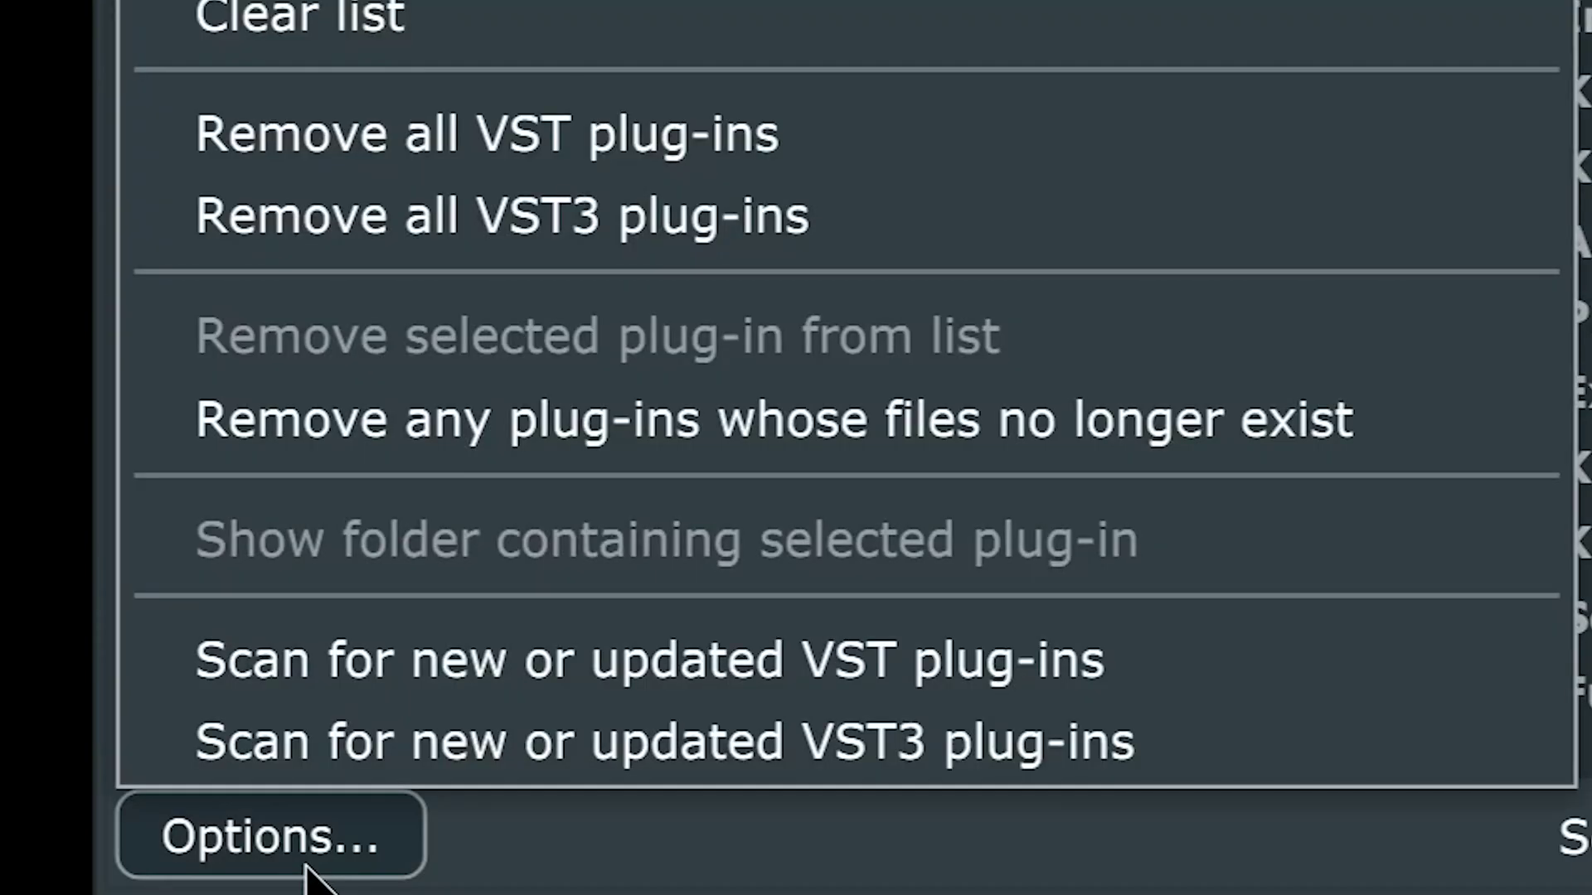
pyautogui.click(847, 744)
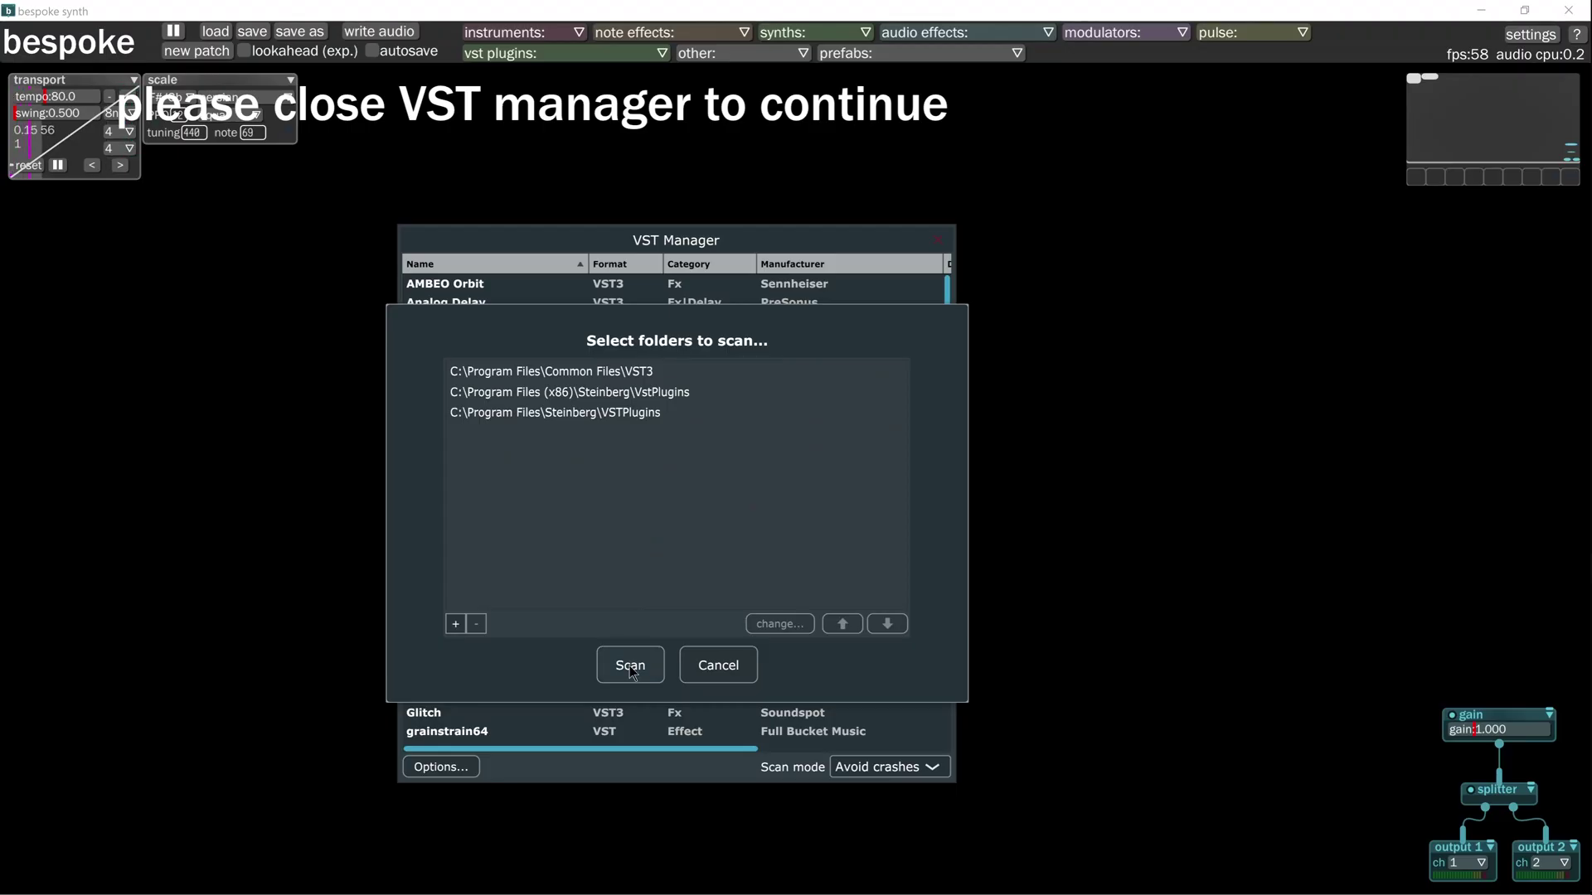
pyautogui.click(629, 664)
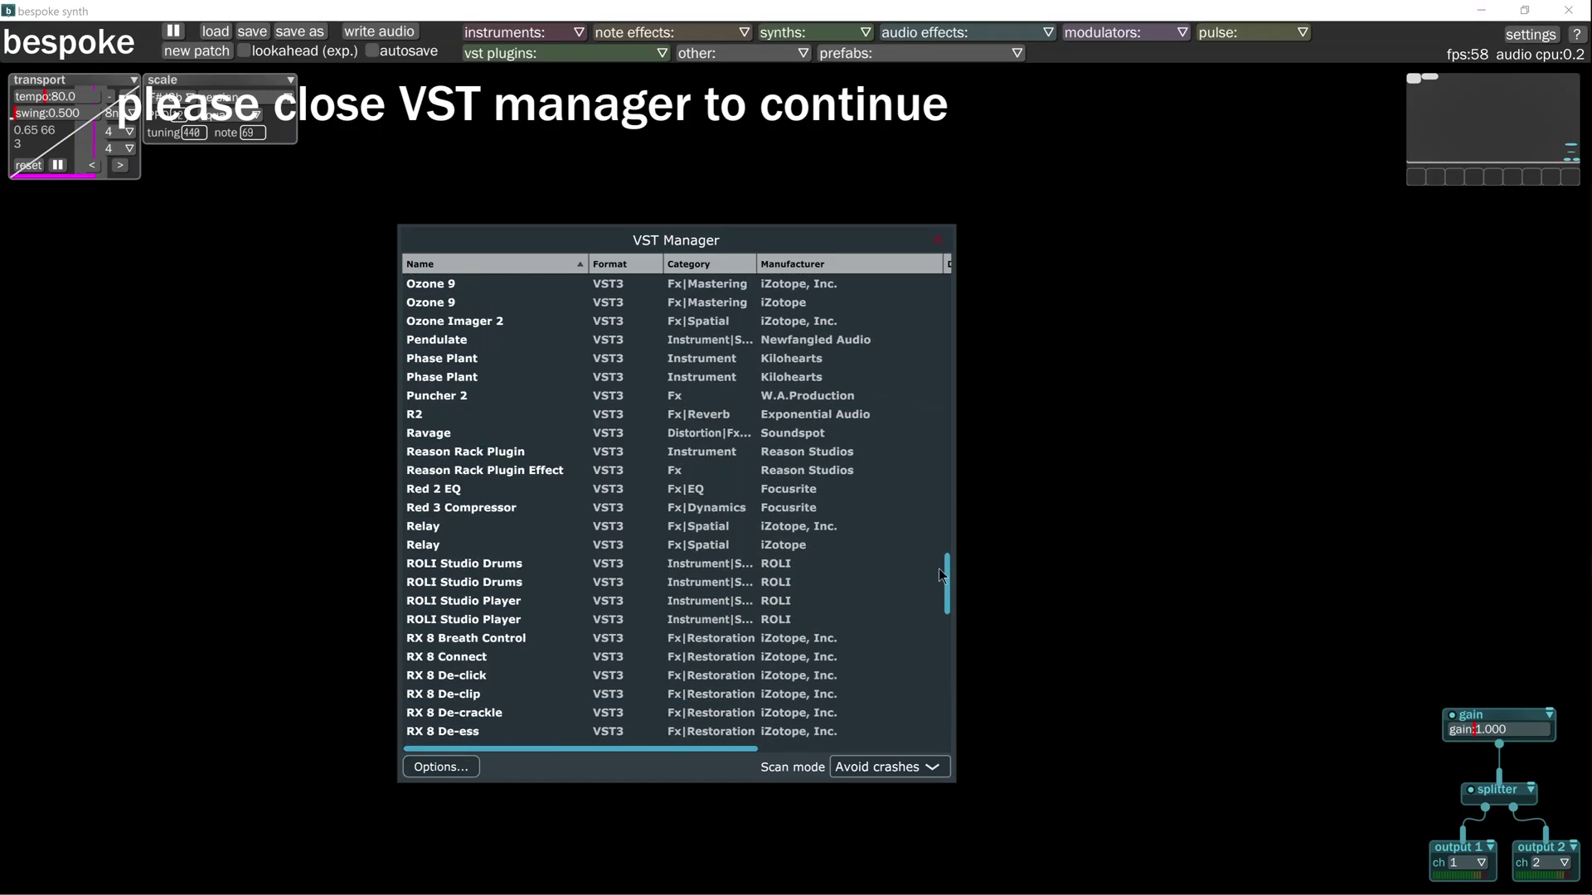
# Advance Cloudrum's presets four times with the next-preset arrow until Mute is loaded.
pyautogui.moveTo(939, 569); pyautogui.dragTo(938, 386)
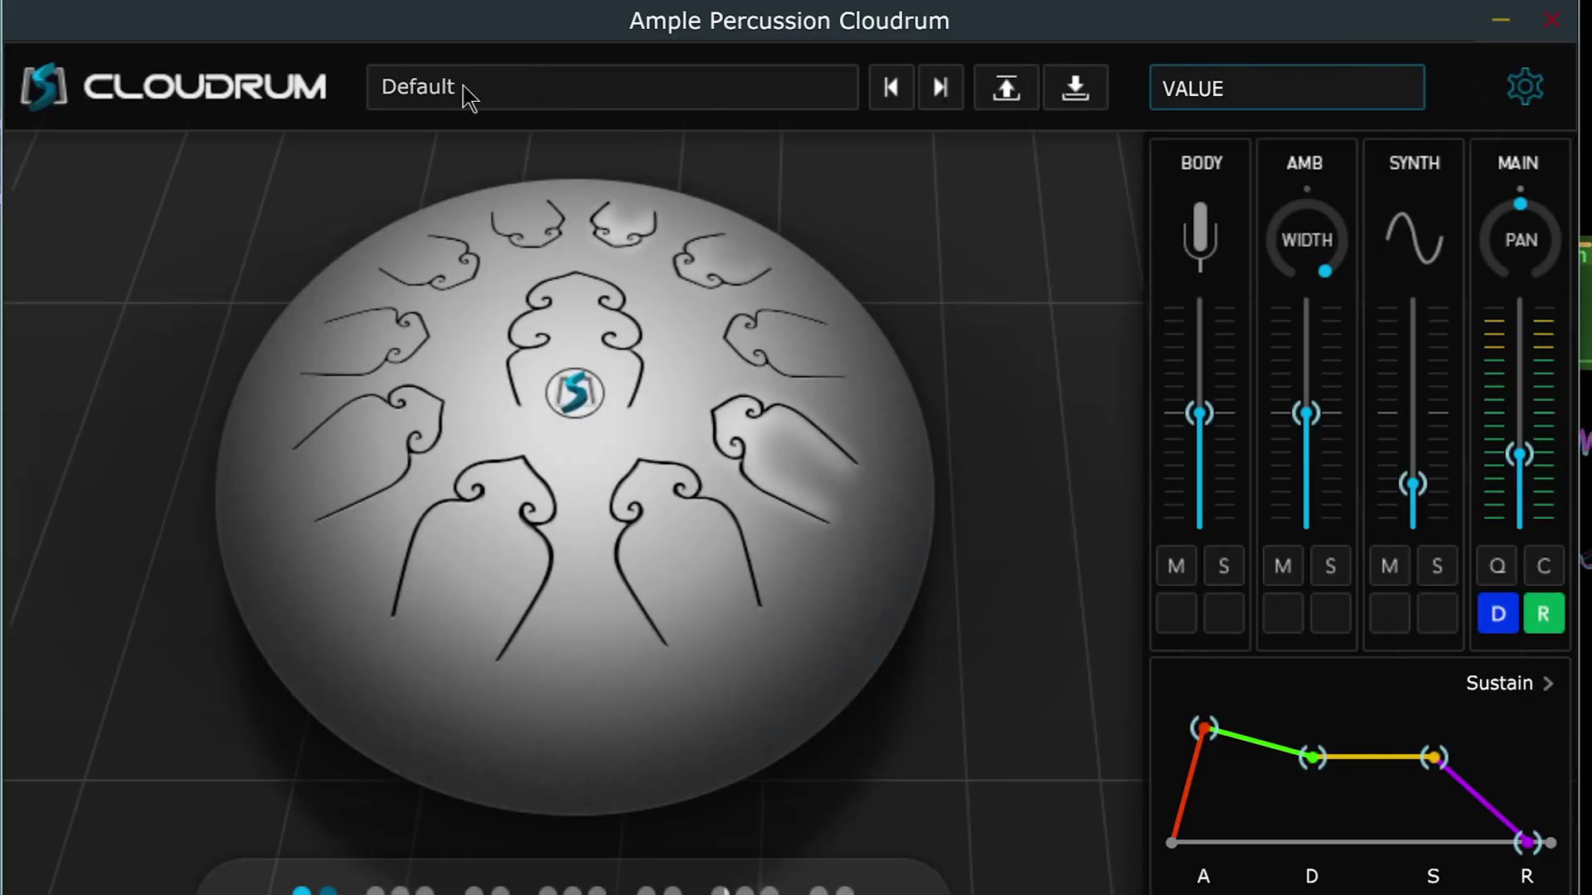
pyautogui.click(945, 86)
pyautogui.click(945, 86)
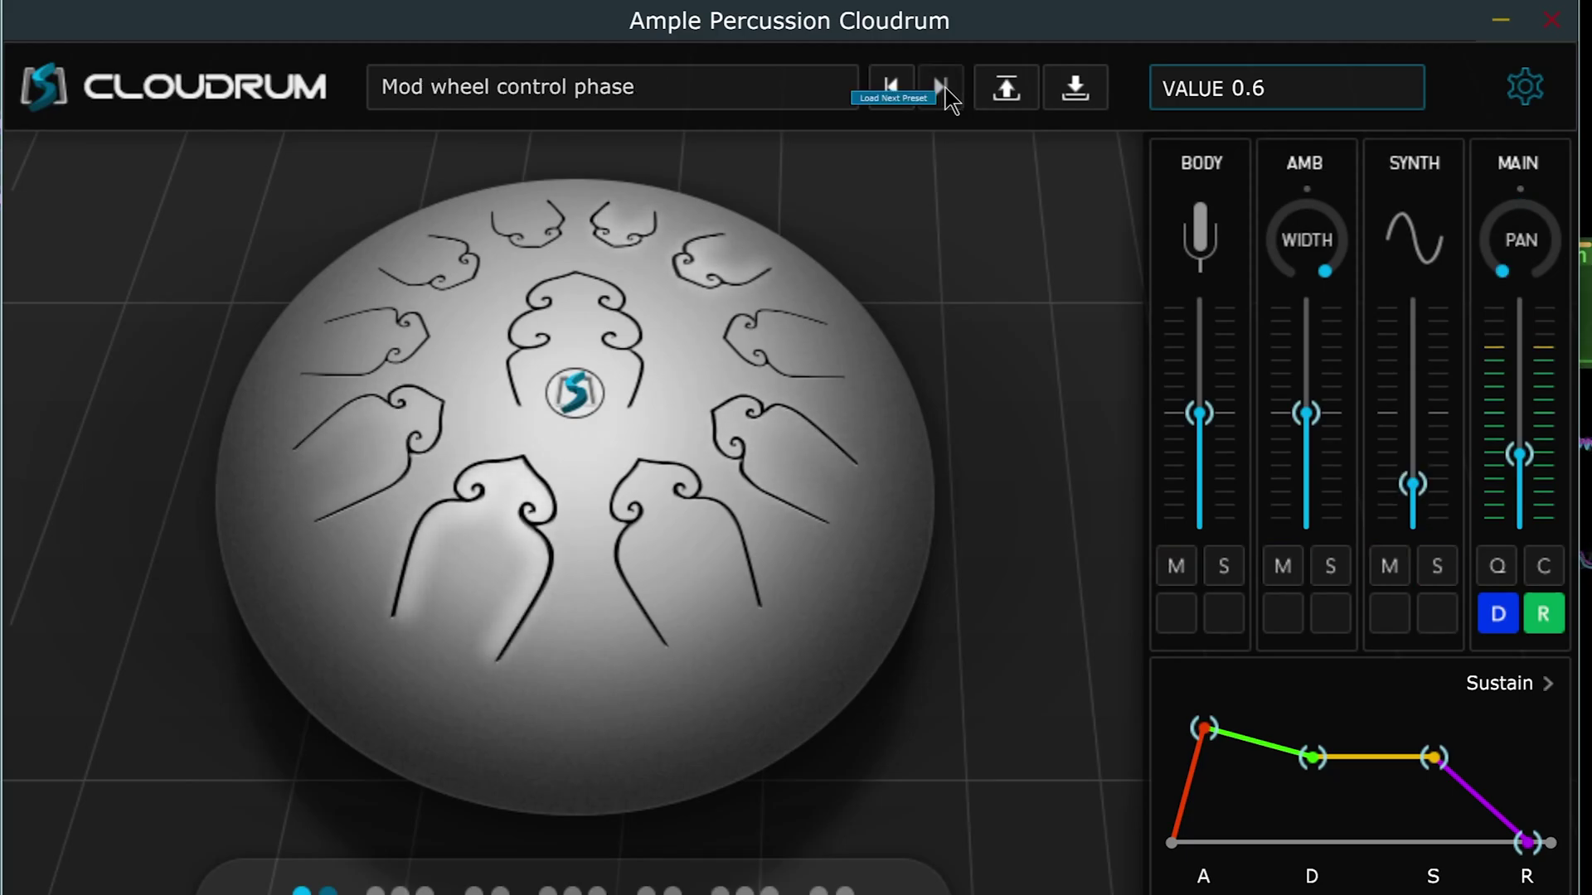
pyautogui.click(945, 87)
pyautogui.click(945, 86)
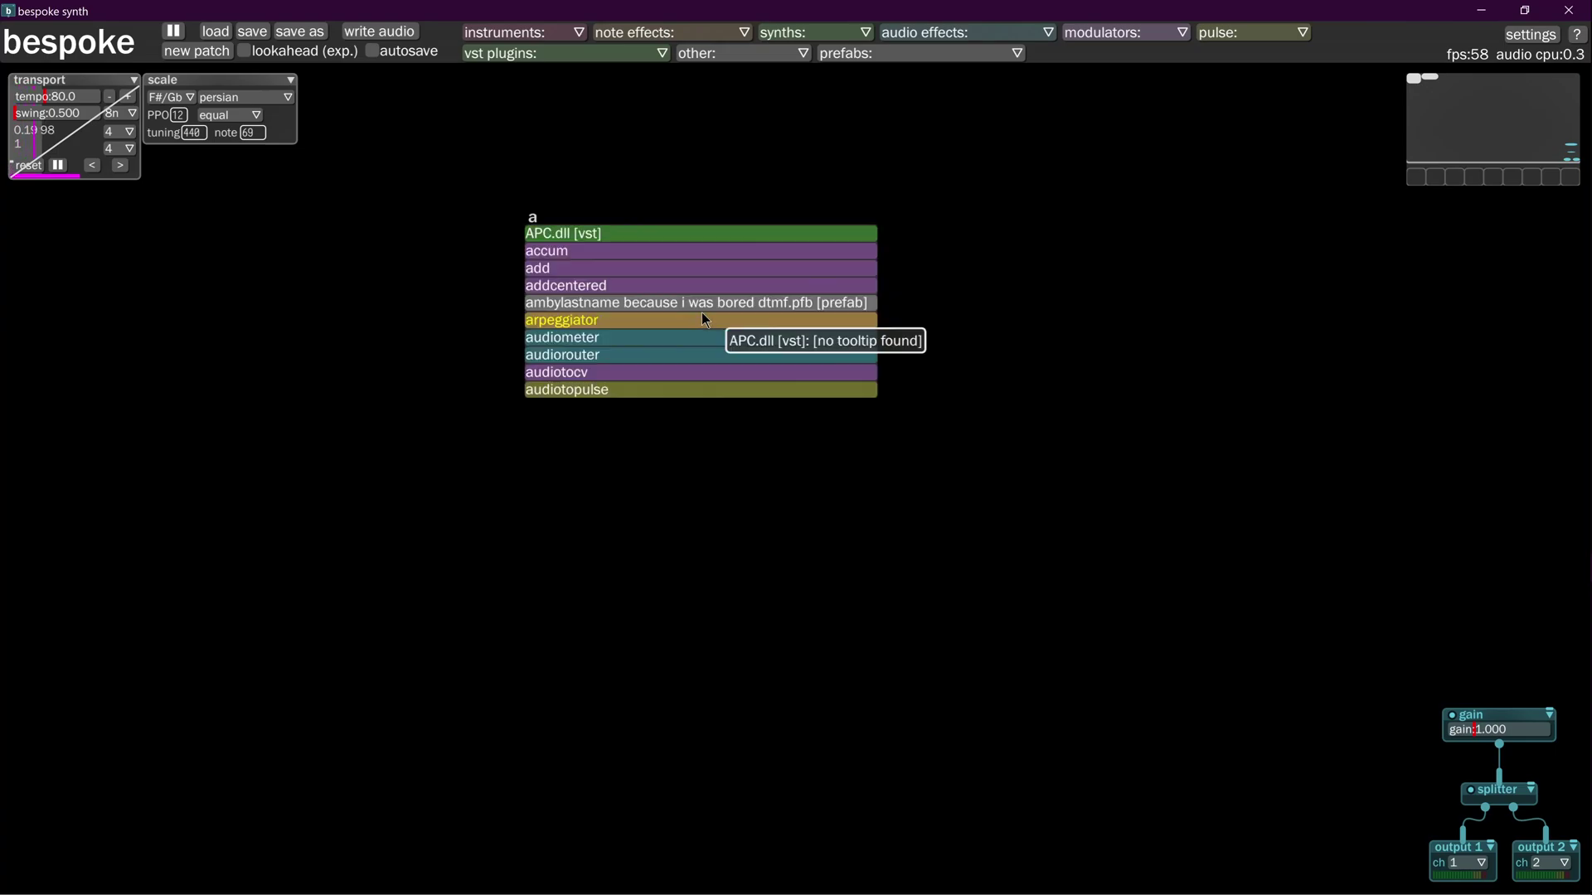
# Spawn APC.dll [vst] as a Cloudrum module mid-canvas and nudge it slightly down-right.
pyautogui.click(688, 234)
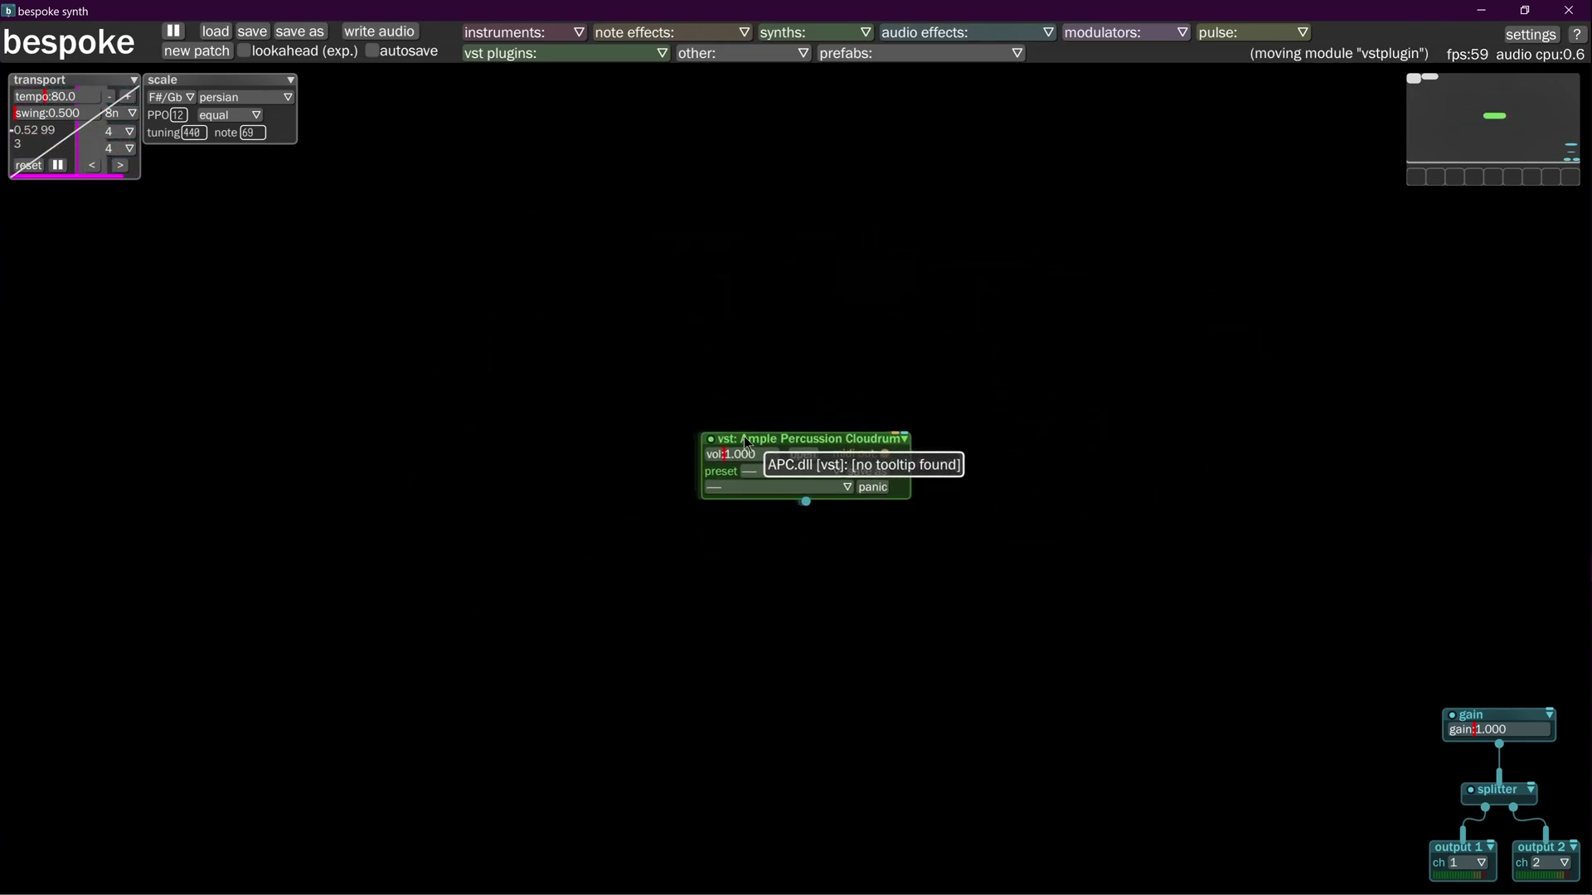
pyautogui.click(753, 437)
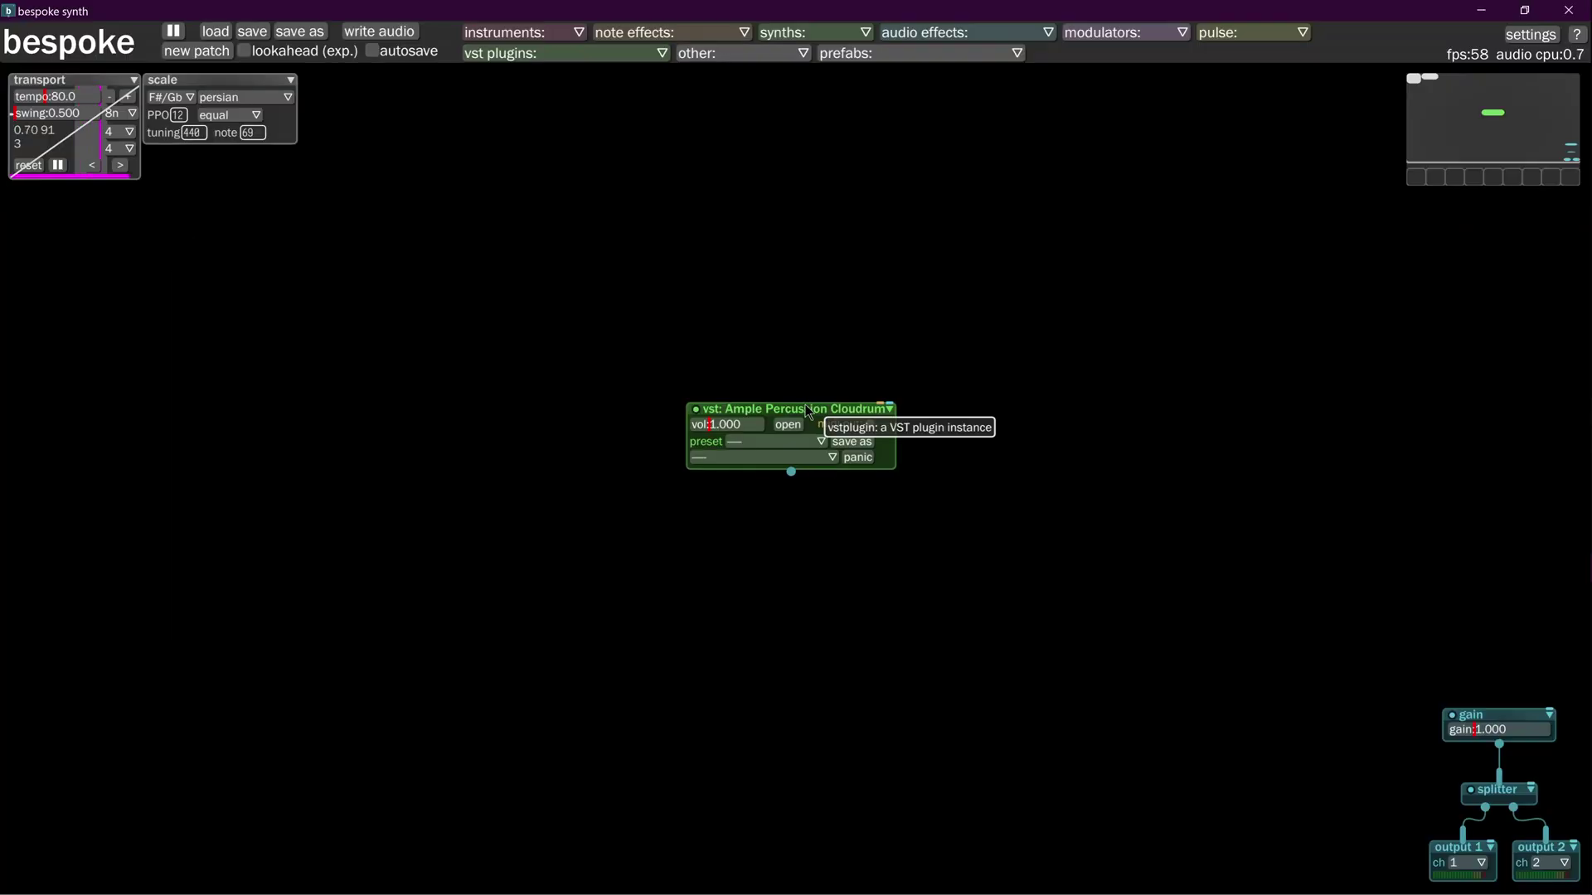
pyautogui.moveTo(808, 412); pyautogui.dragTo(827, 422)
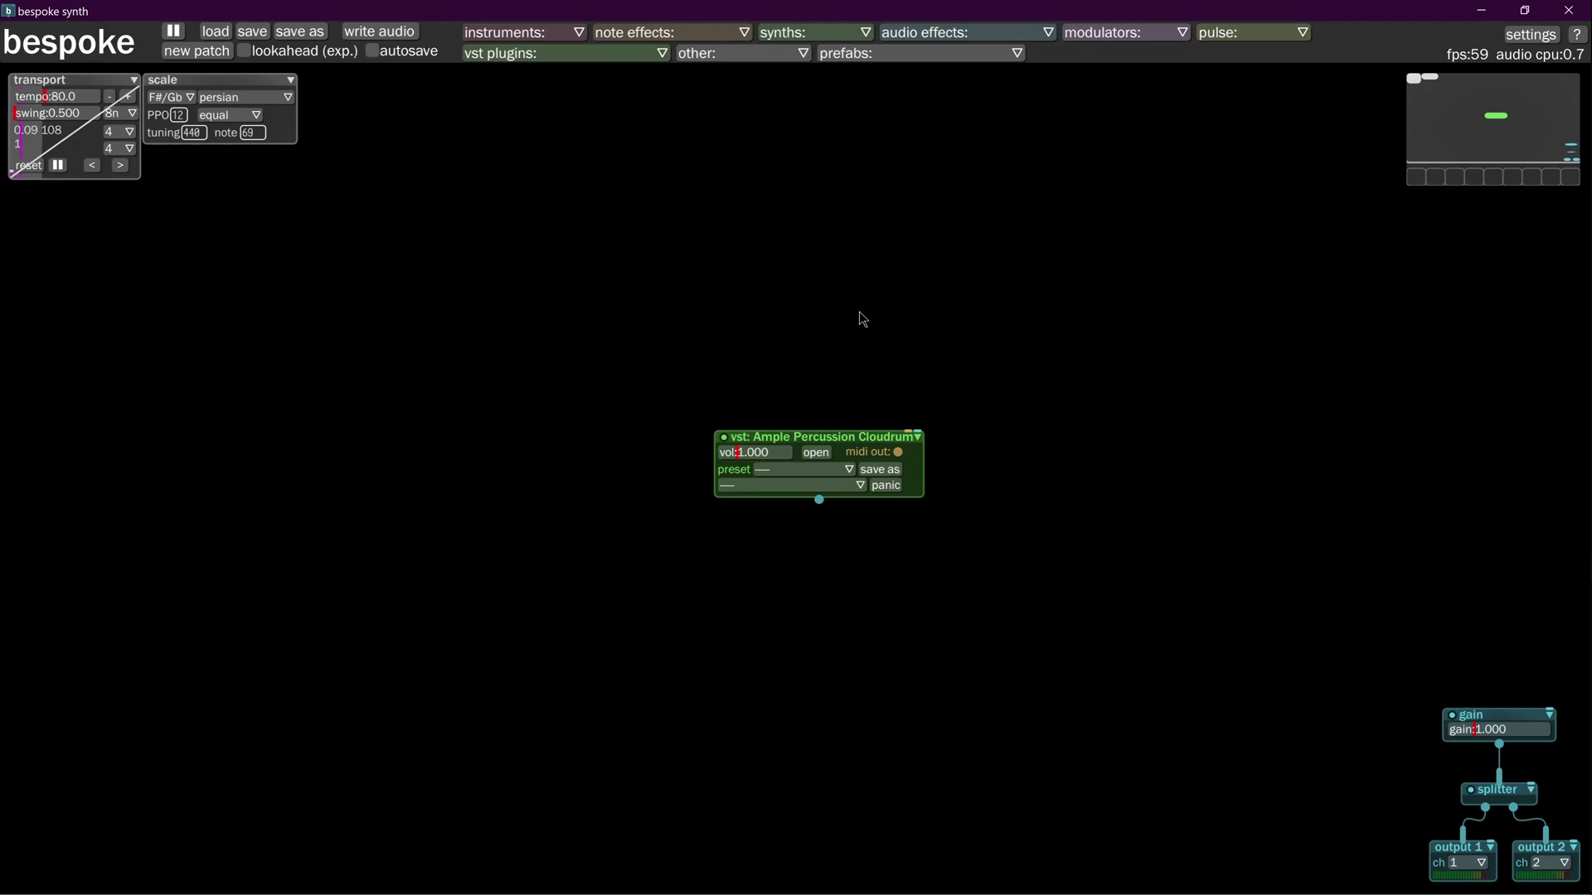
# Add a notesequencer cabled into Cloudrum, and cable Cloudrum's audio output into the gain module.
pyautogui.rightClick(345, 485)
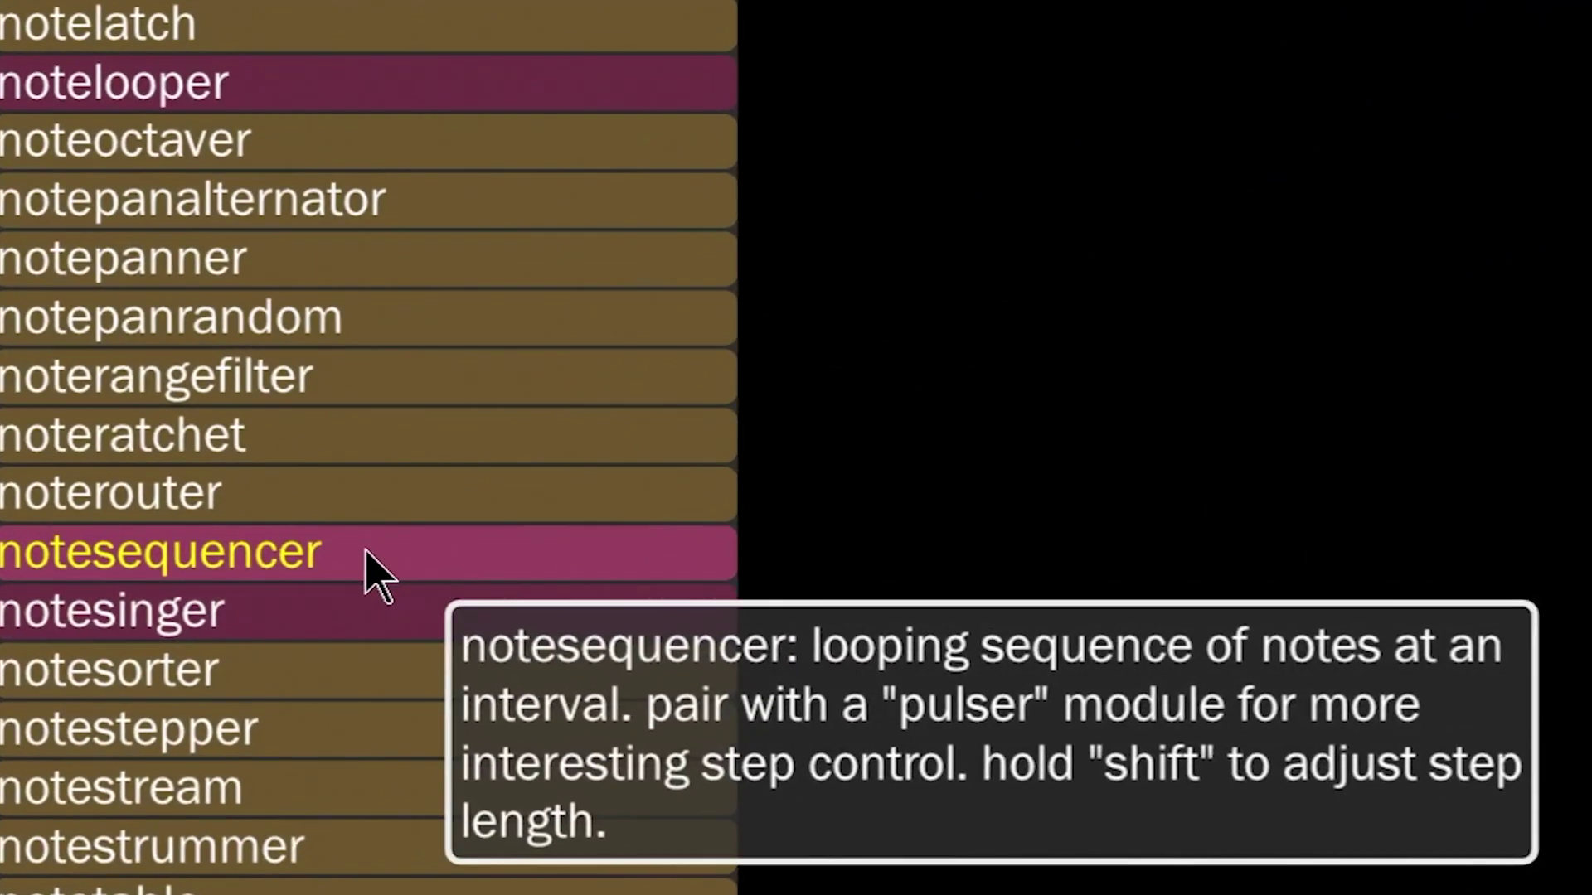
pyautogui.click(366, 553)
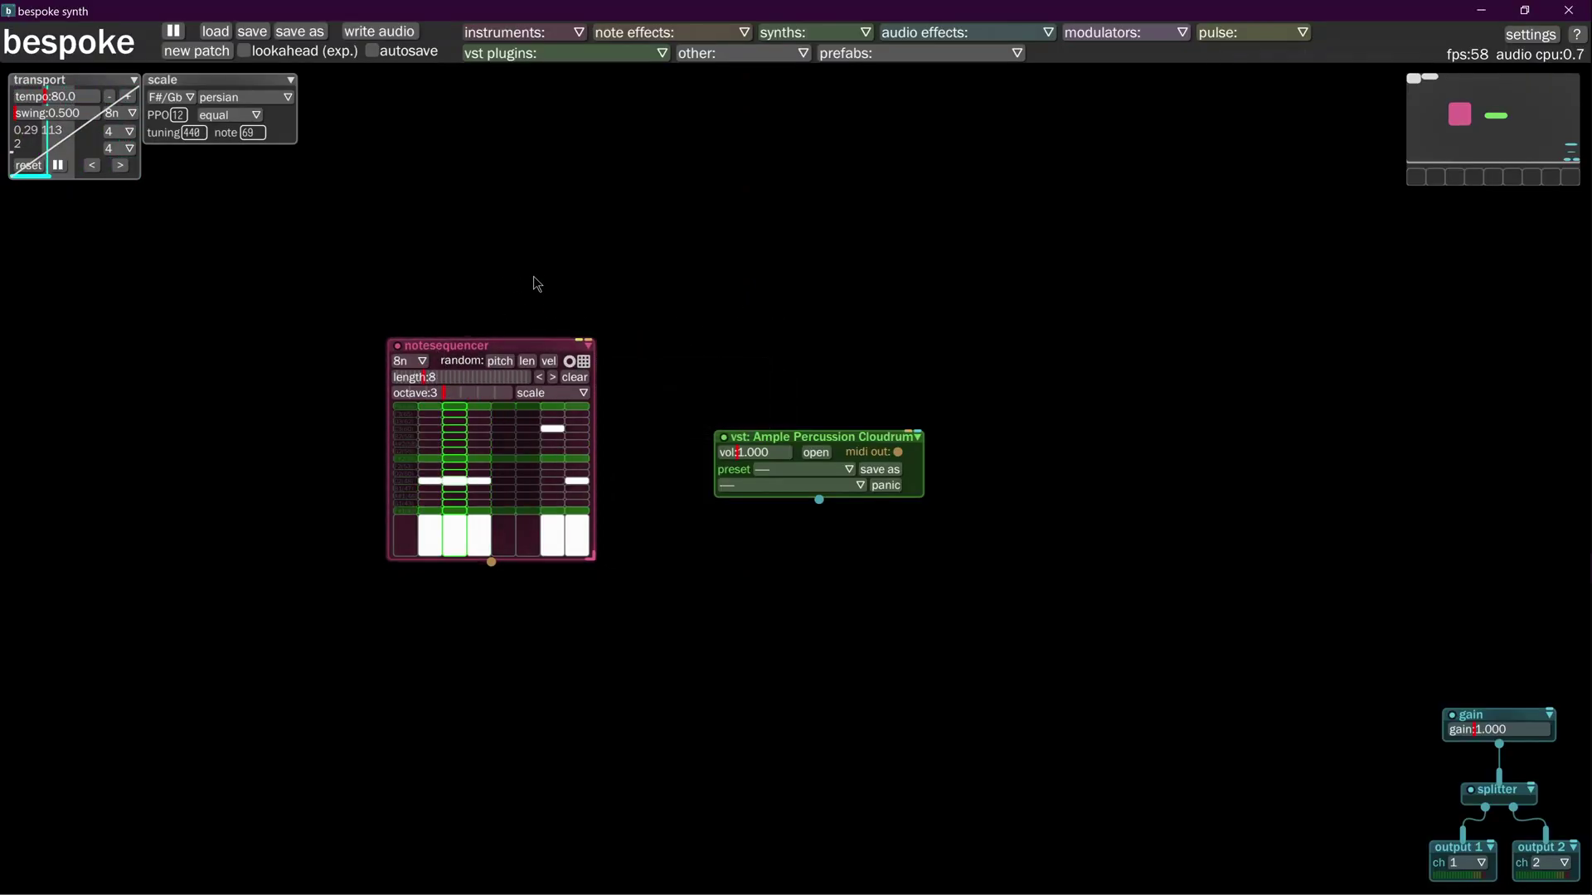
pyautogui.moveTo(491, 563); pyautogui.dragTo(809, 440)
pyautogui.moveTo(819, 500); pyautogui.dragTo(986, 641)
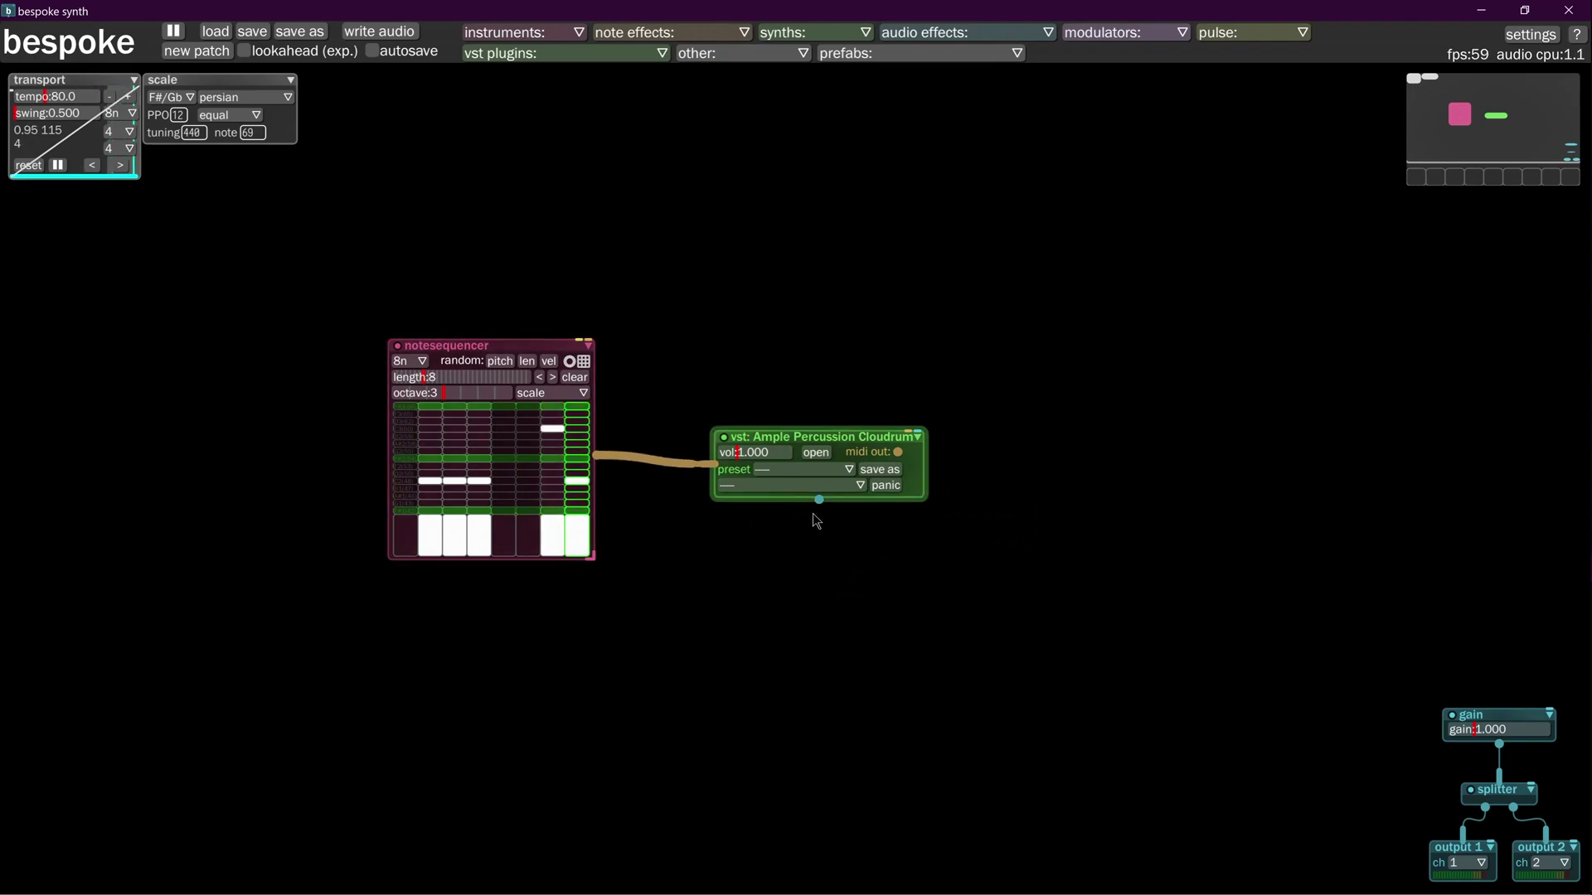
pyautogui.moveTo(820, 500); pyautogui.dragTo(1501, 714)
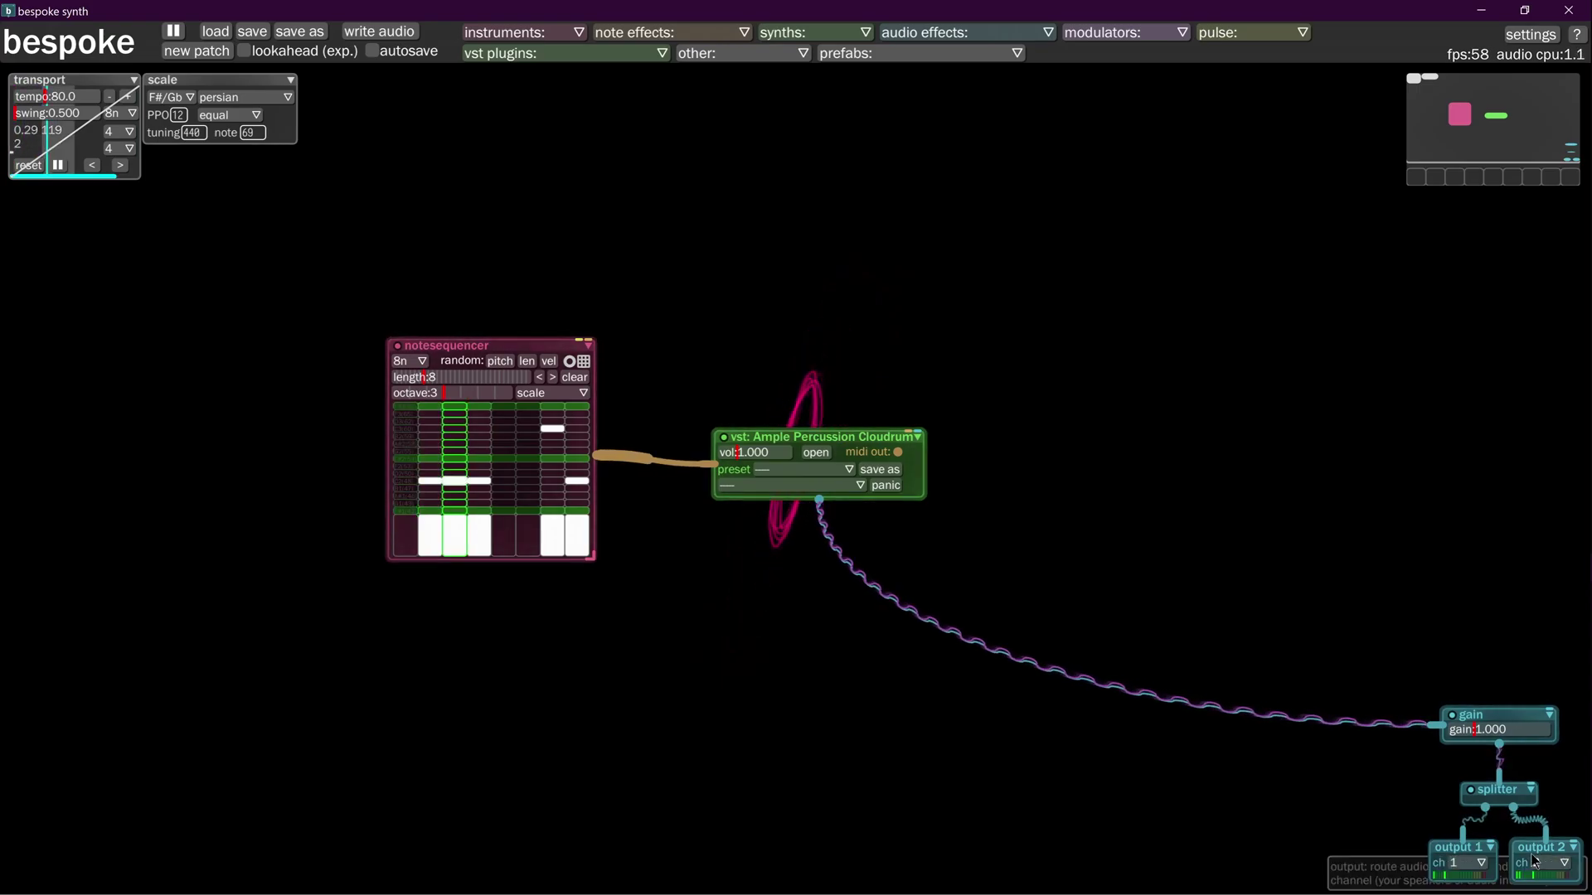
# Move the note sequencer left of Cloudrum and resize it tall enough to show its full grid.
pyautogui.click(1530, 34)
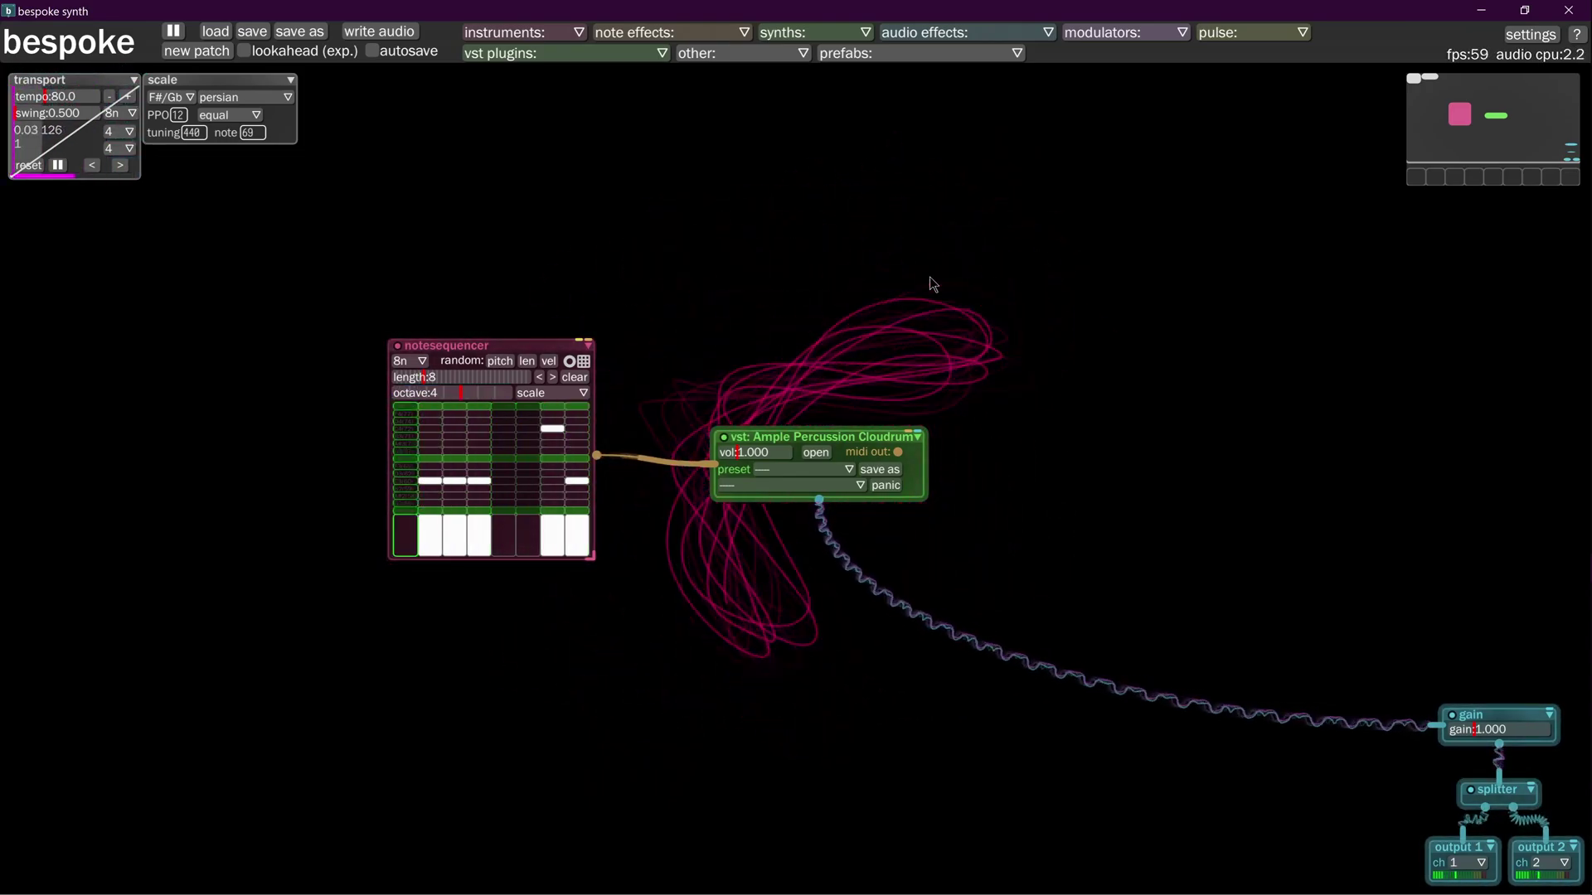
pyautogui.moveTo(515, 349); pyautogui.dragTo(306, 349)
pyautogui.moveTo(384, 564); pyautogui.dragTo(852, 602)
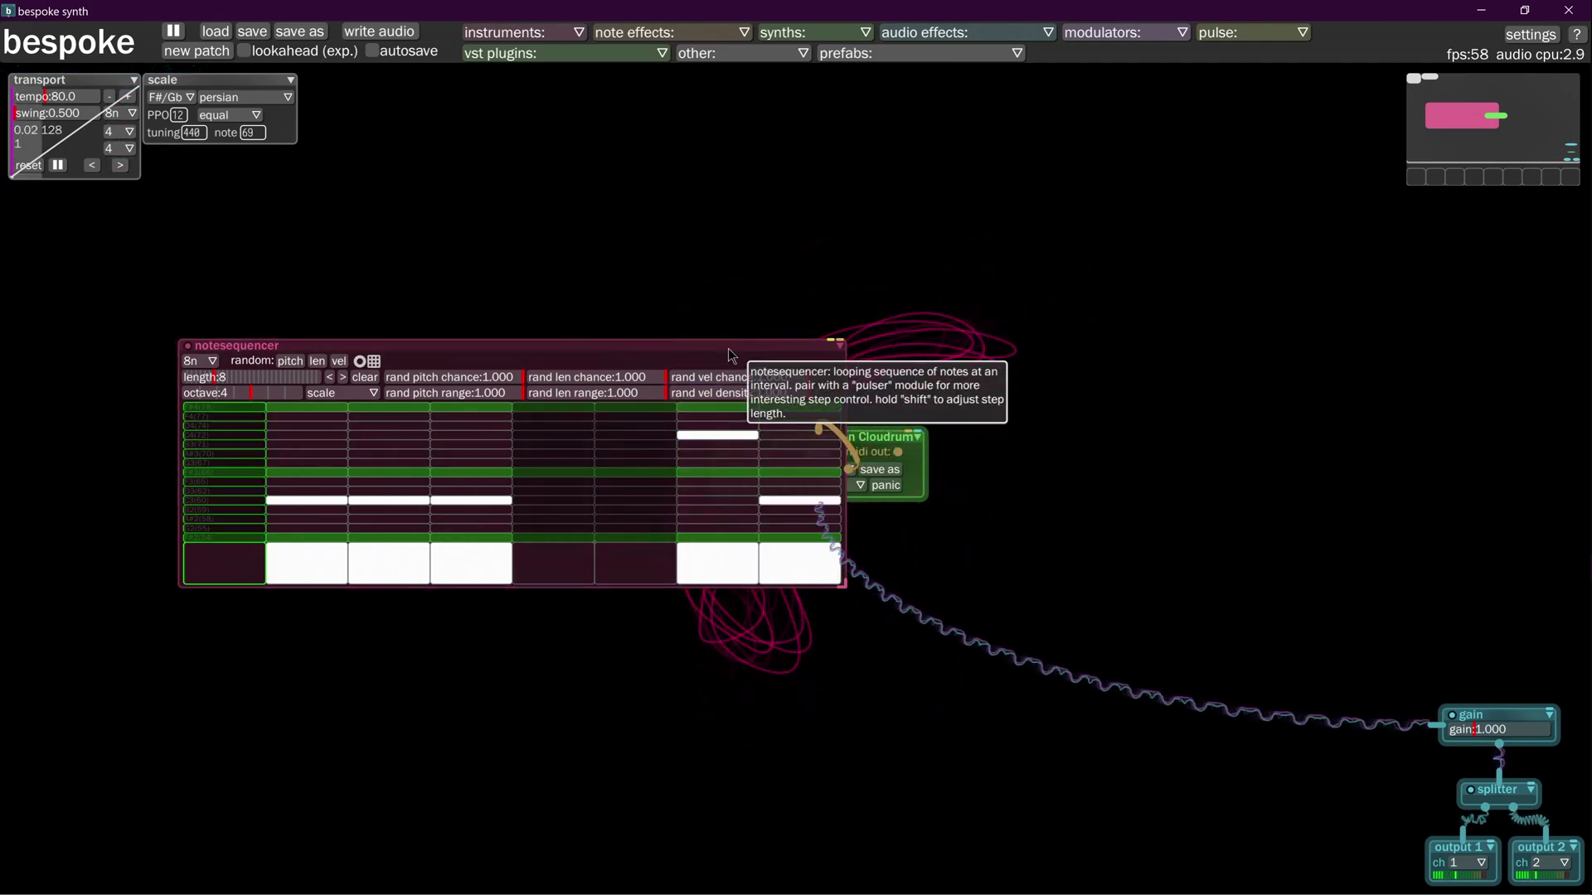
pyautogui.moveTo(733, 355); pyautogui.dragTo(720, 548)
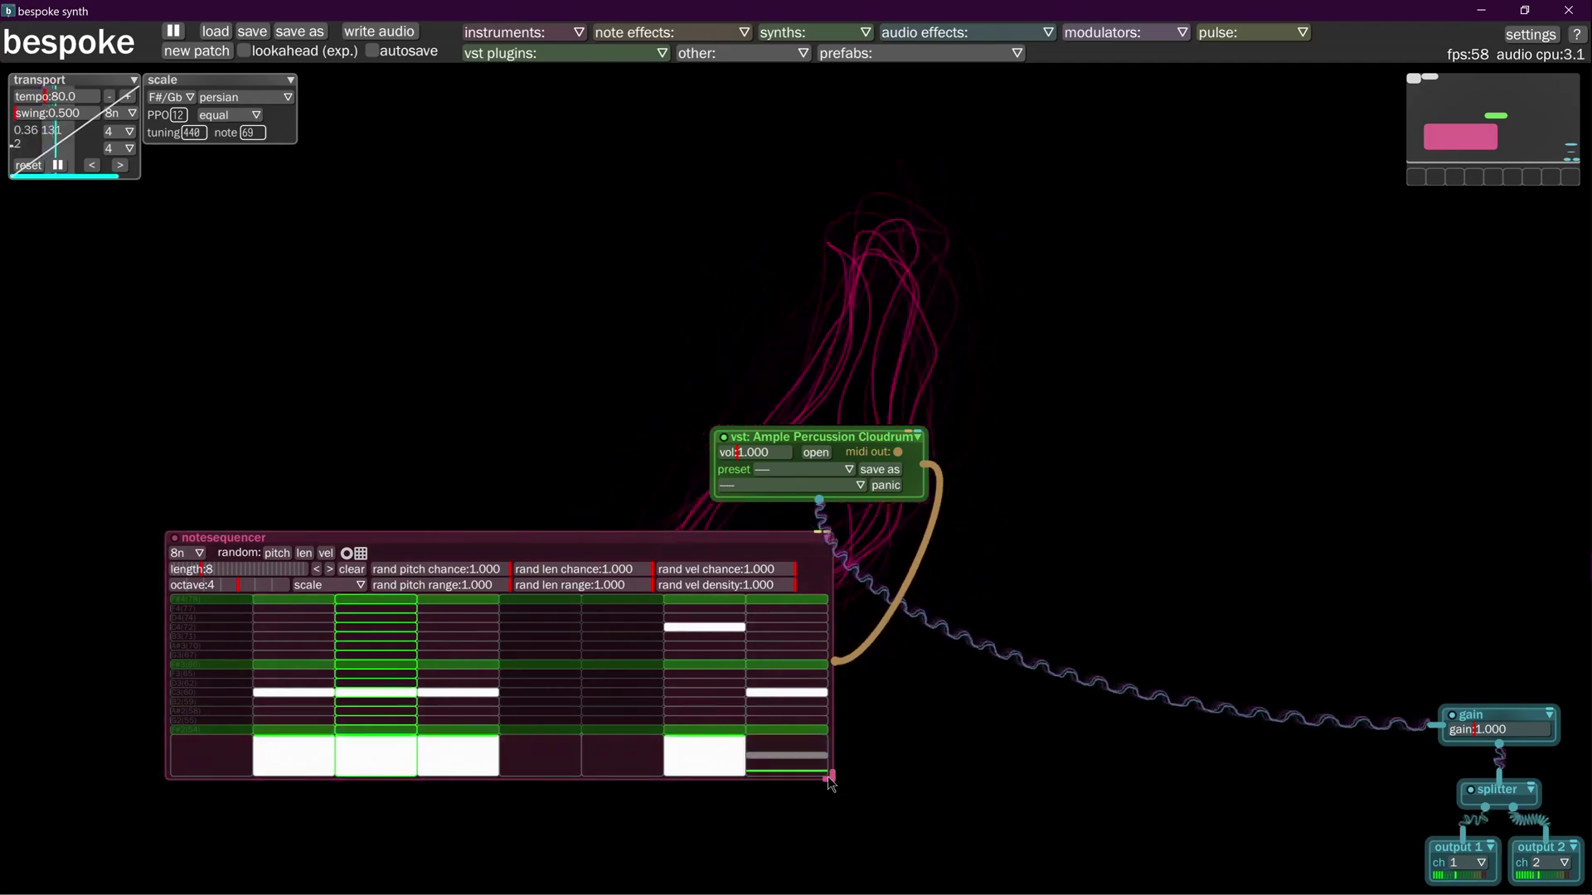
pyautogui.moveTo(832, 776); pyautogui.dragTo(382, 779)
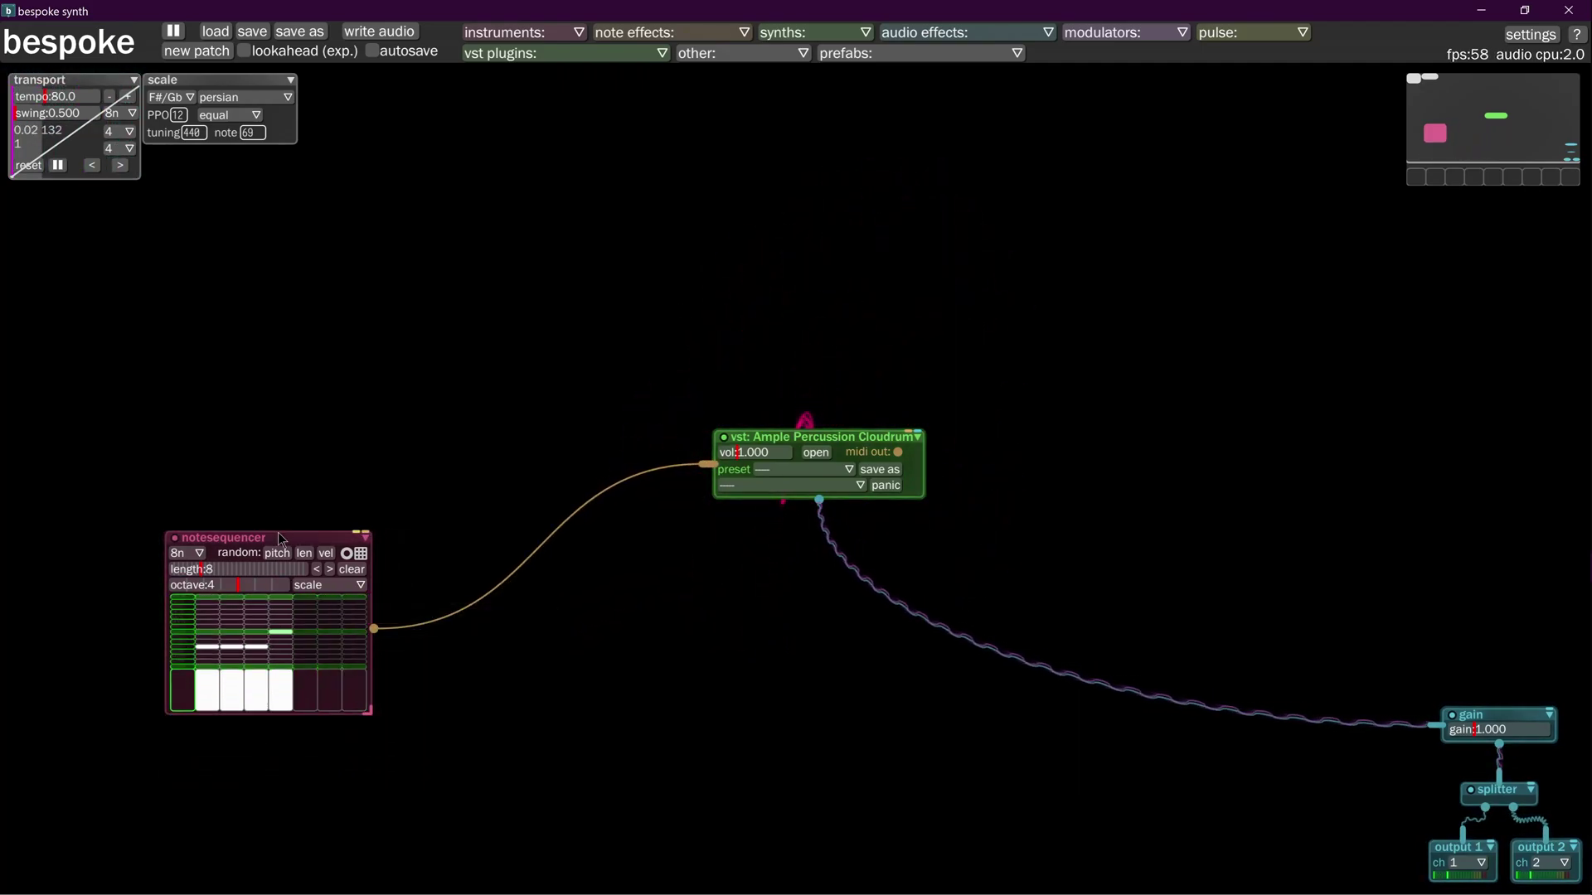
pyautogui.moveTo(285, 540); pyautogui.dragTo(477, 400)
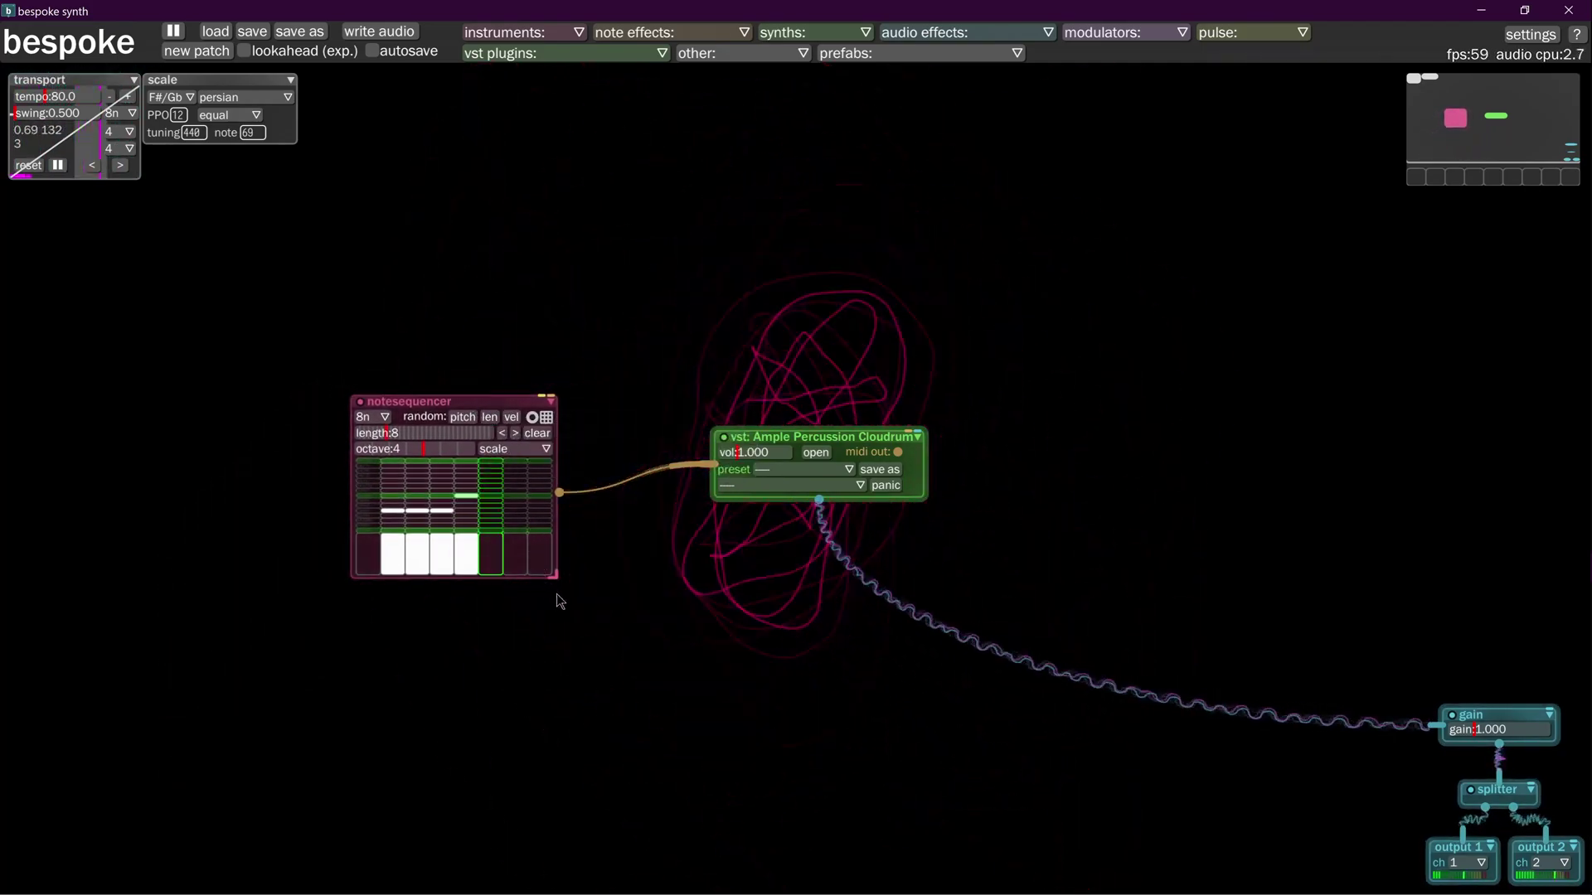
pyautogui.moveTo(557, 578); pyautogui.dragTo(527, 785)
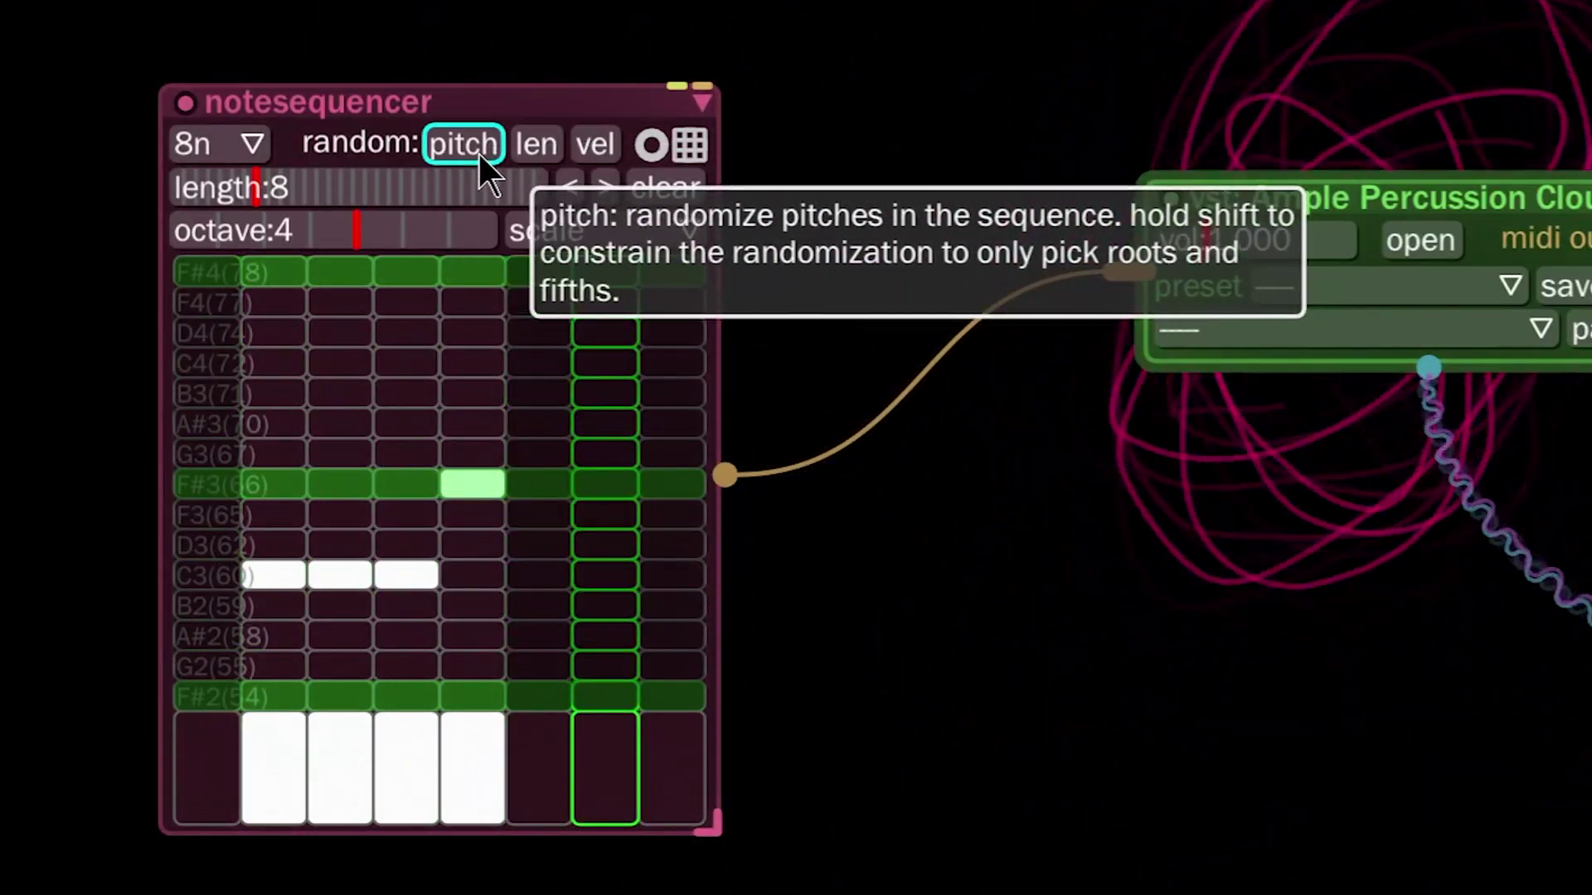
# Randomize the pattern's pitches twice, its note lengths three times, and its velocities once.
pyautogui.click(478, 151)
pyautogui.click(477, 151)
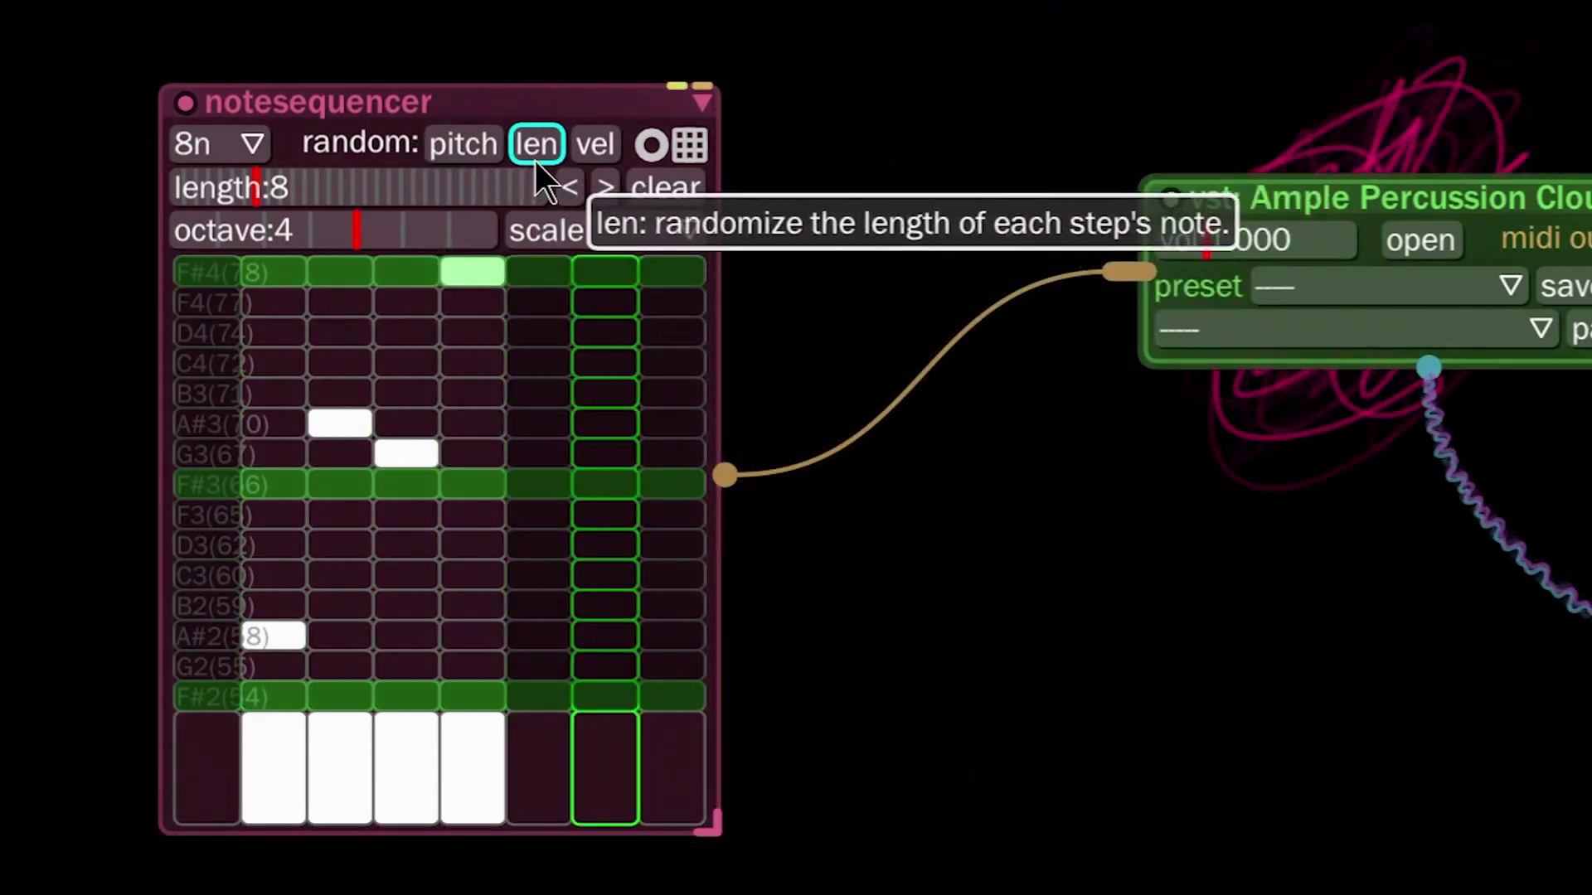
pyautogui.click(535, 161)
pyautogui.click(535, 161)
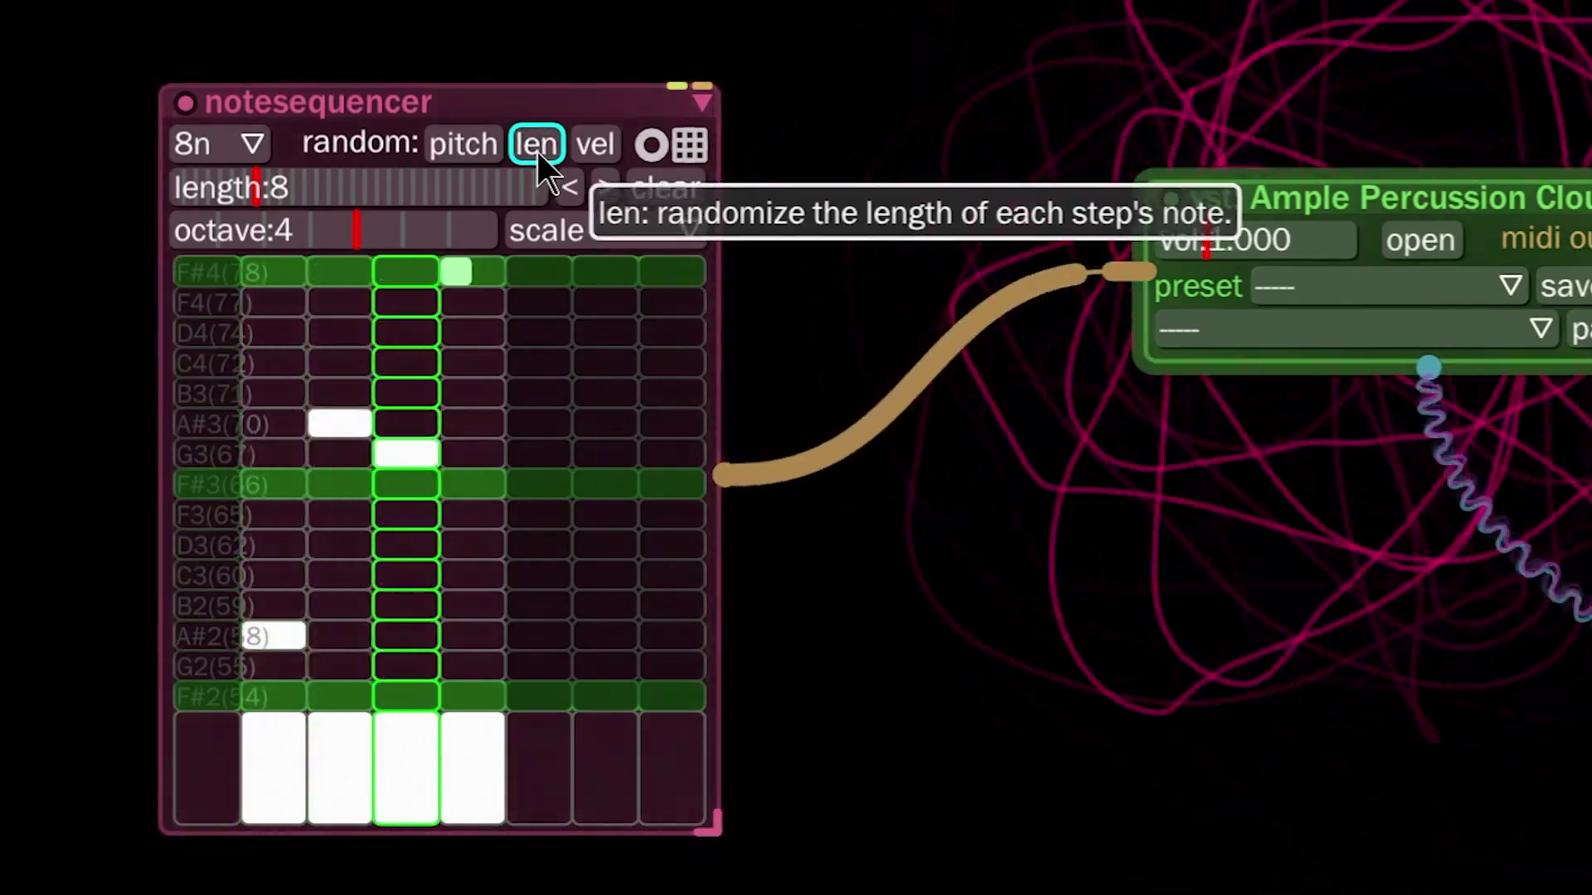
pyautogui.click(537, 152)
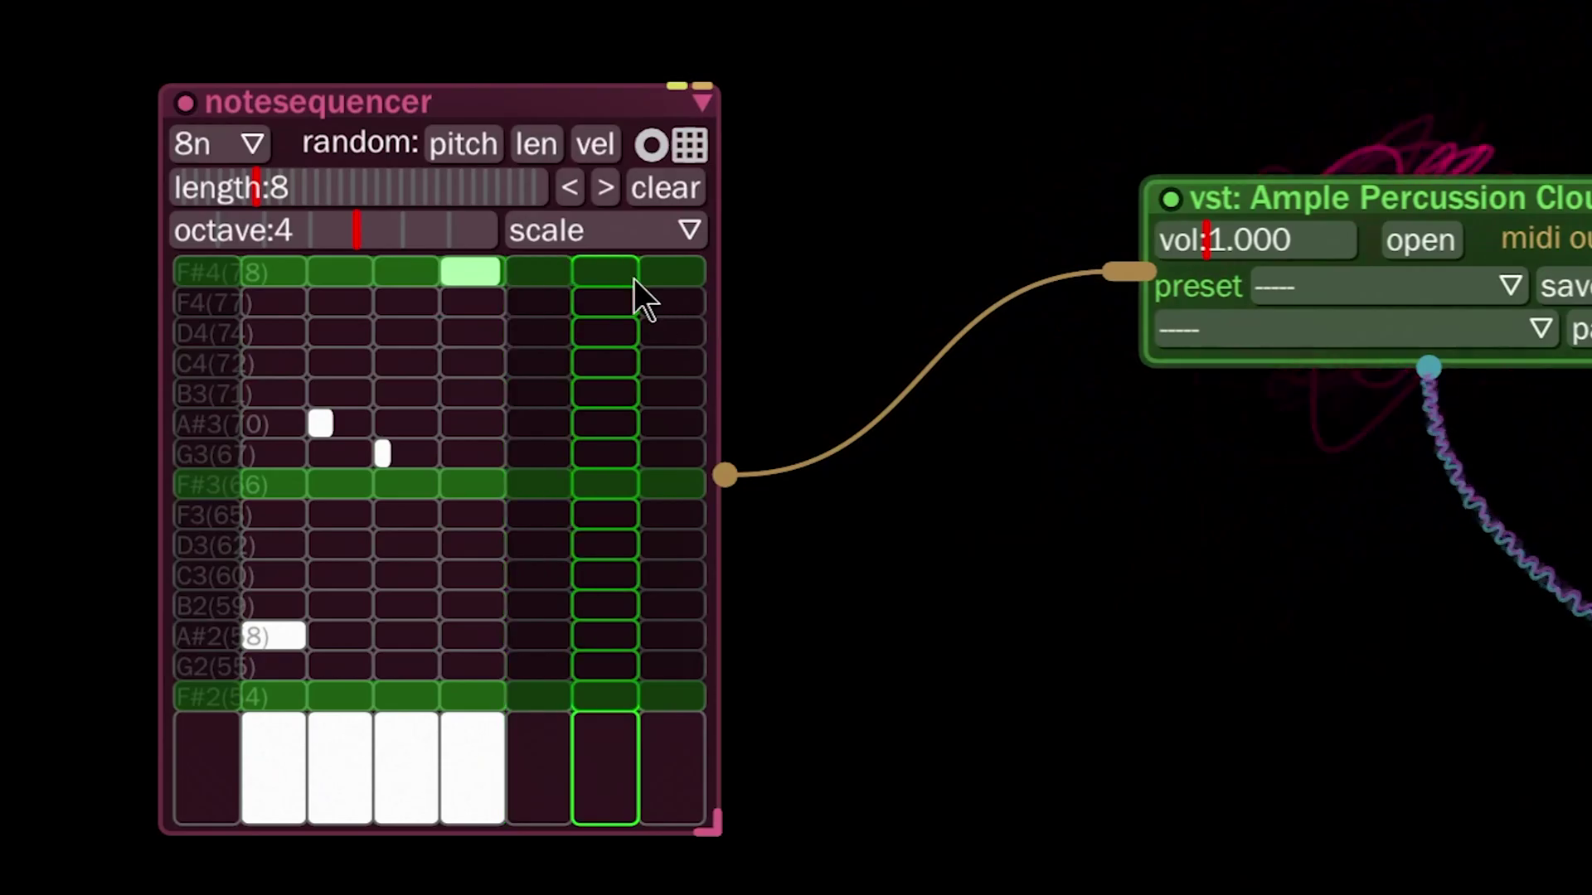
pyautogui.click(596, 154)
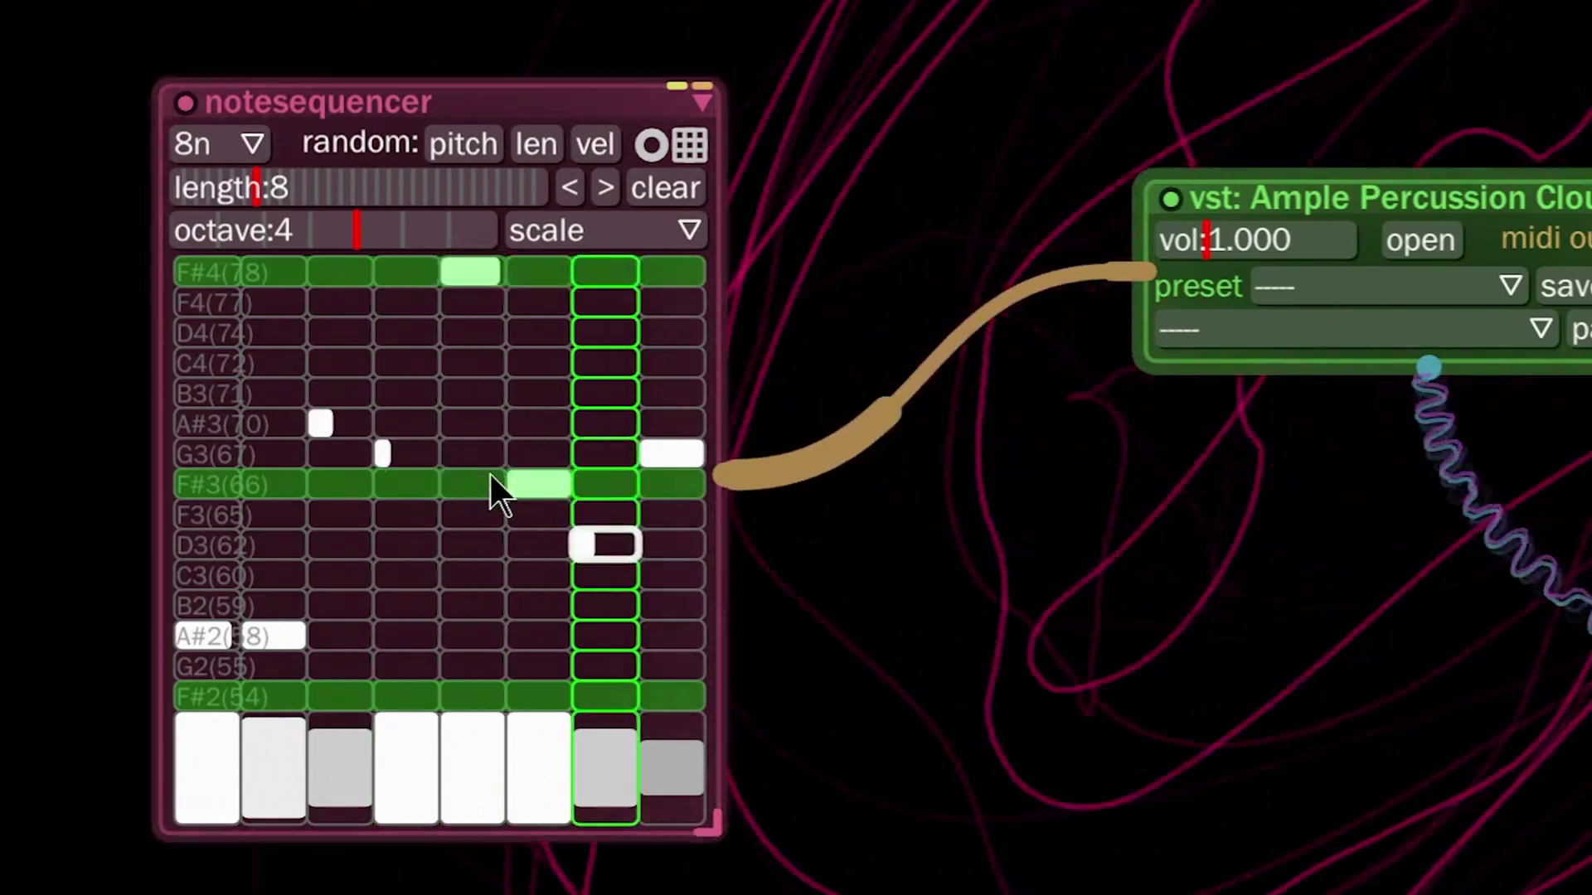
# Run another round of pitch, length and velocity randomizing to audition new patterns.
pyautogui.click(460, 145)
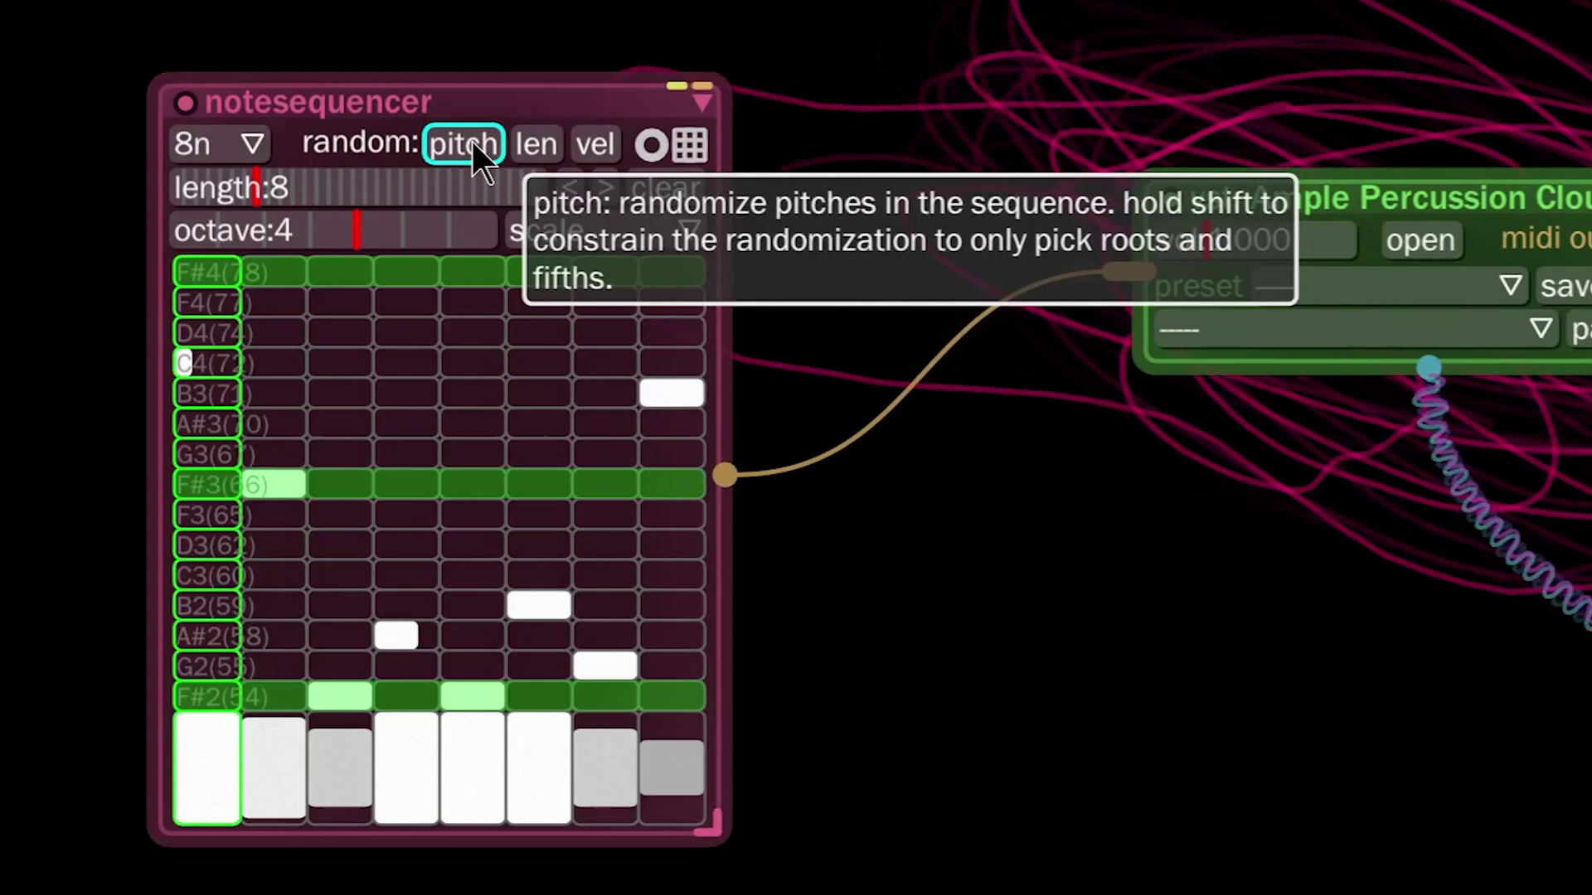
pyautogui.click(469, 141)
pyautogui.click(529, 144)
pyautogui.click(590, 148)
pyautogui.click(534, 144)
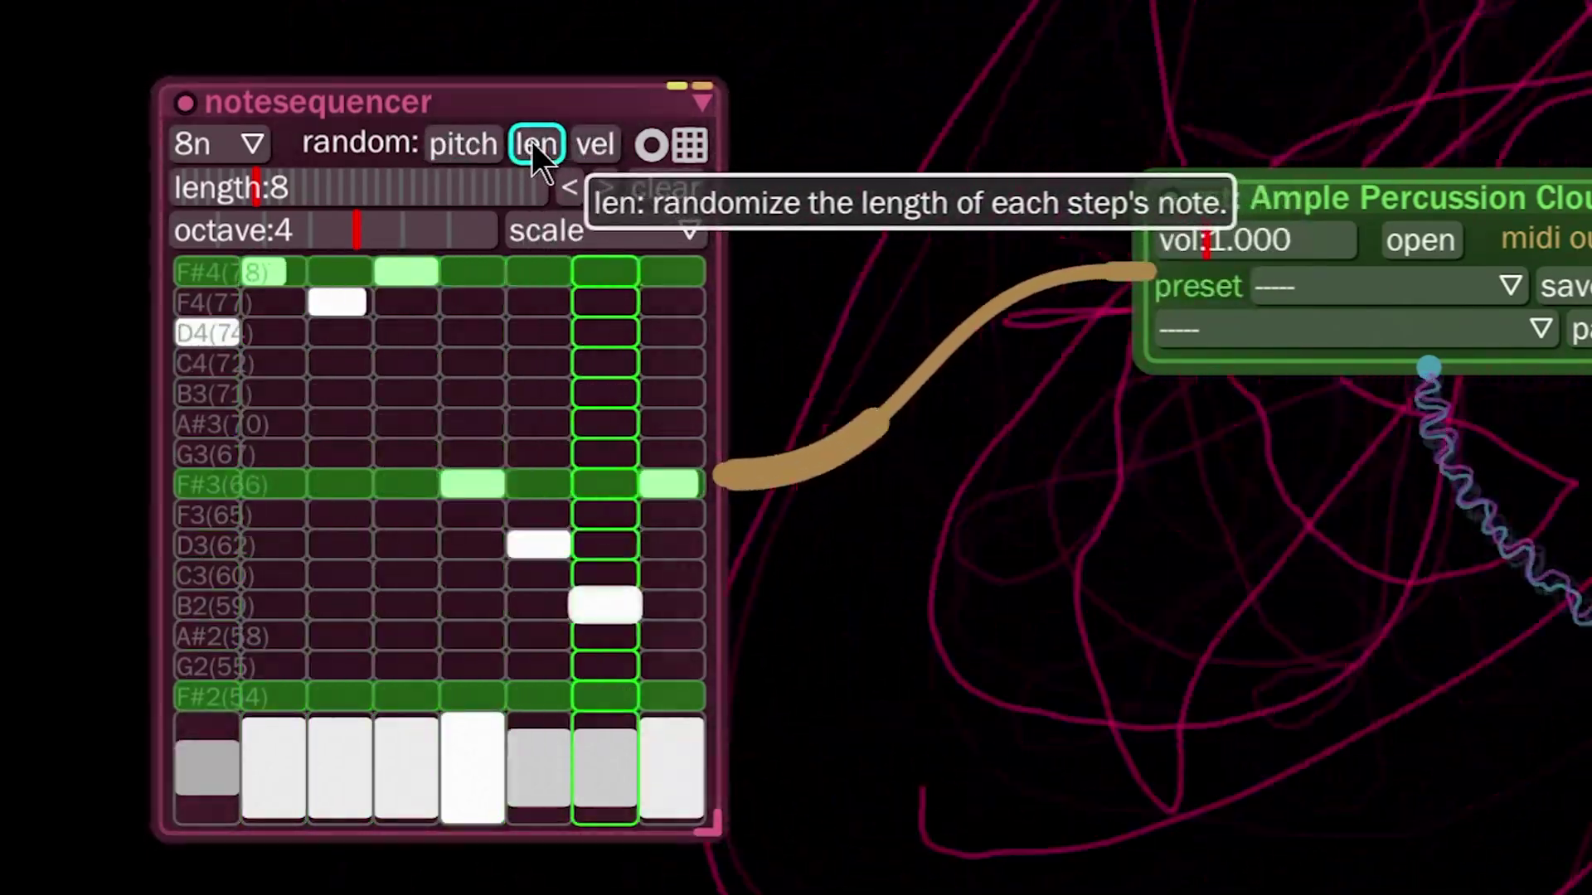
pyautogui.click(486, 147)
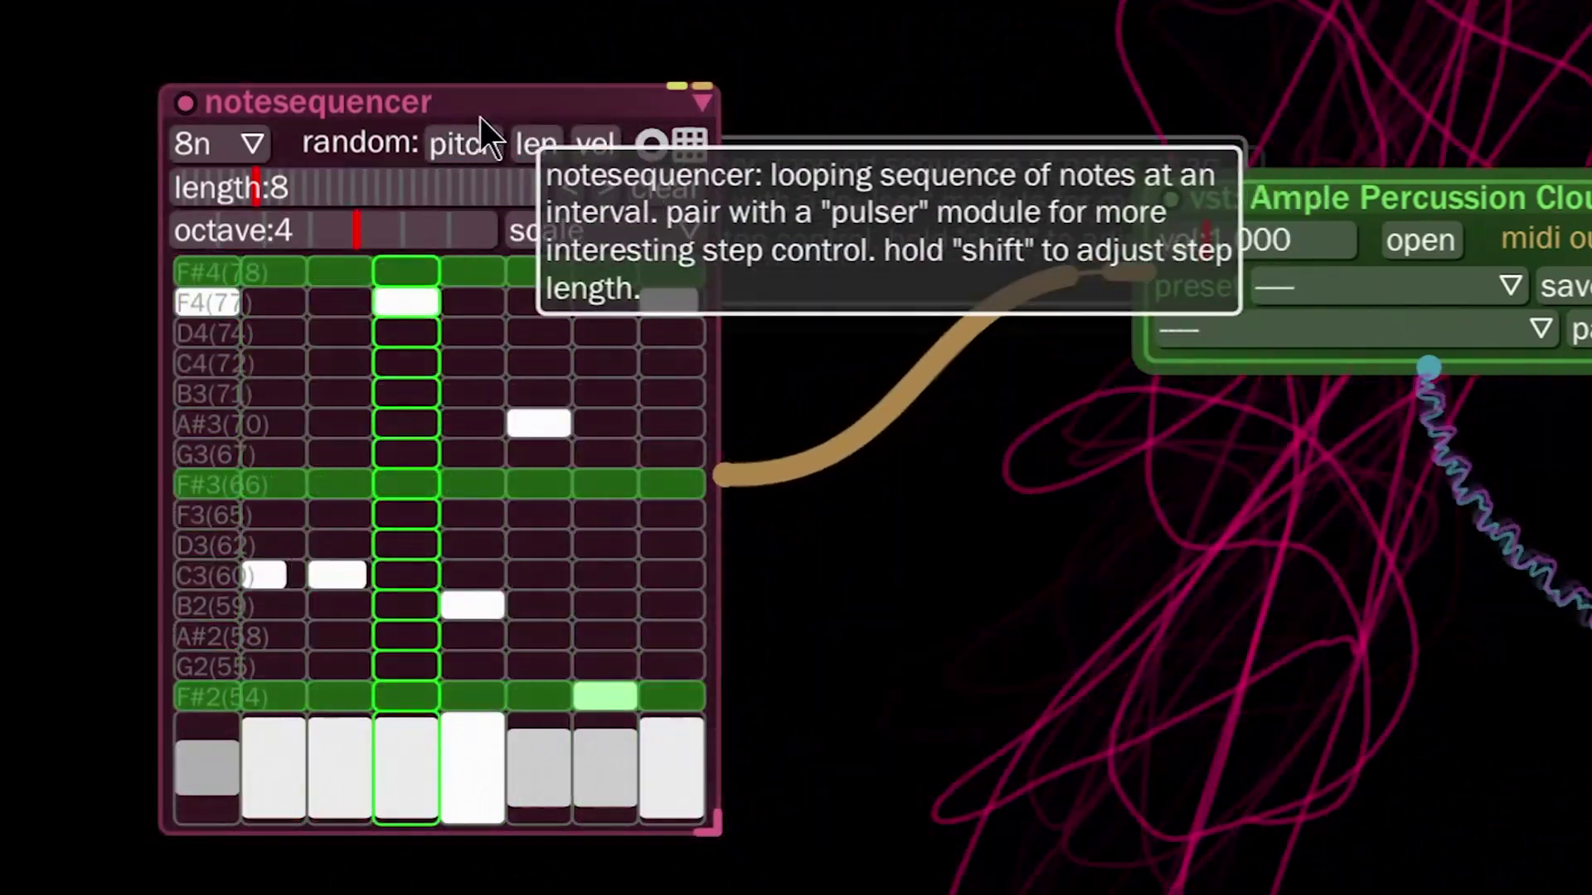
# Keep re-randomizing pitches, lengths and velocities until a fresh eight-step melody appears.
pyautogui.click(462, 150)
pyautogui.click(522, 149)
pyautogui.click(581, 142)
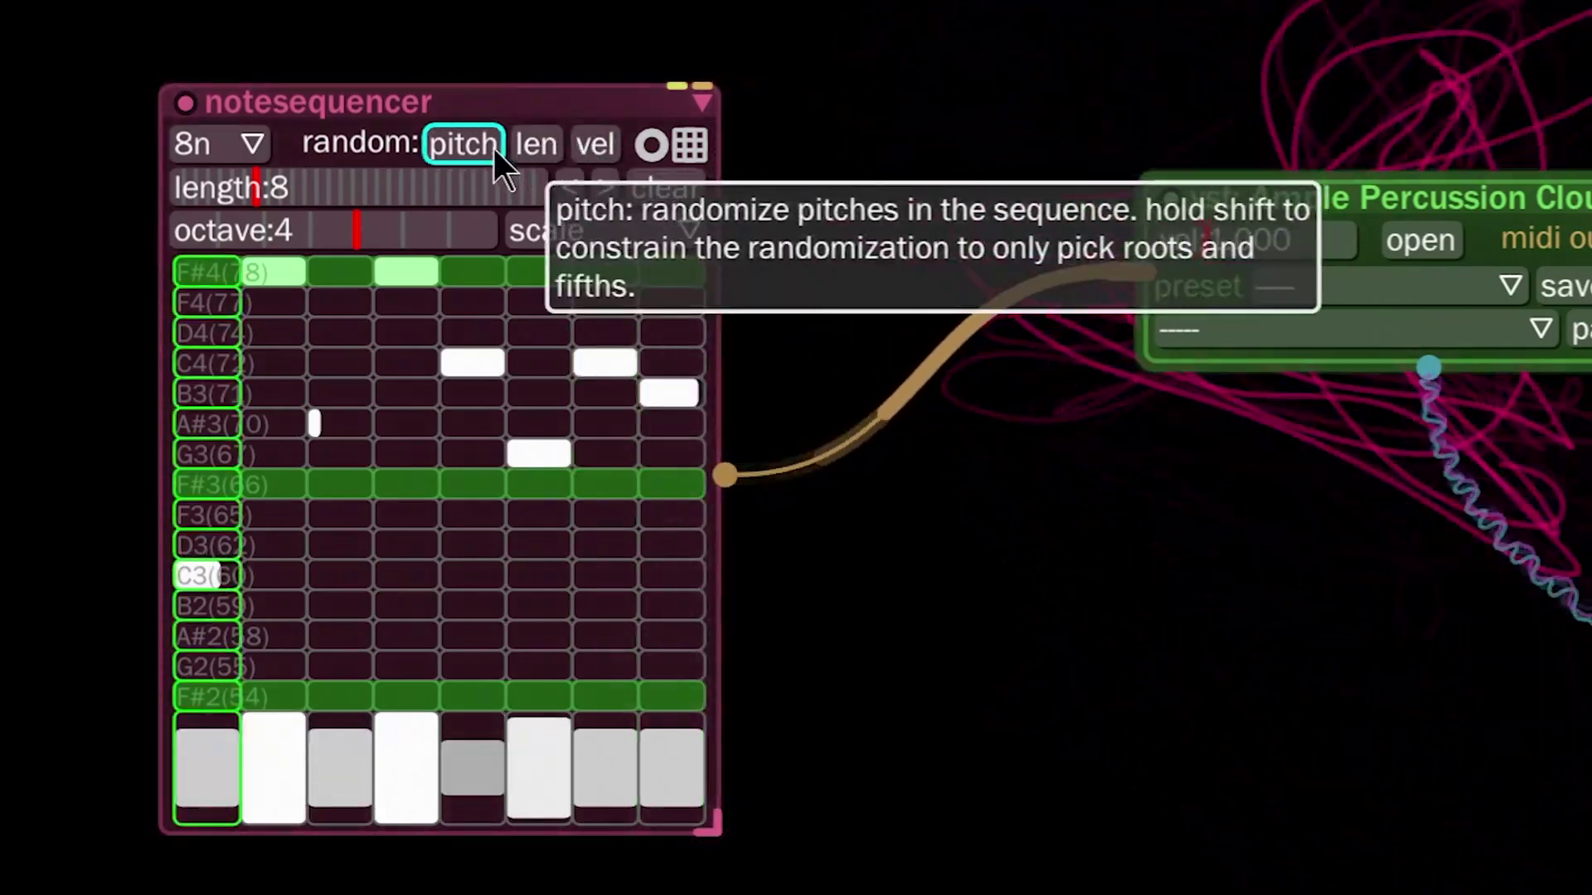
pyautogui.click(489, 141)
pyautogui.click(579, 142)
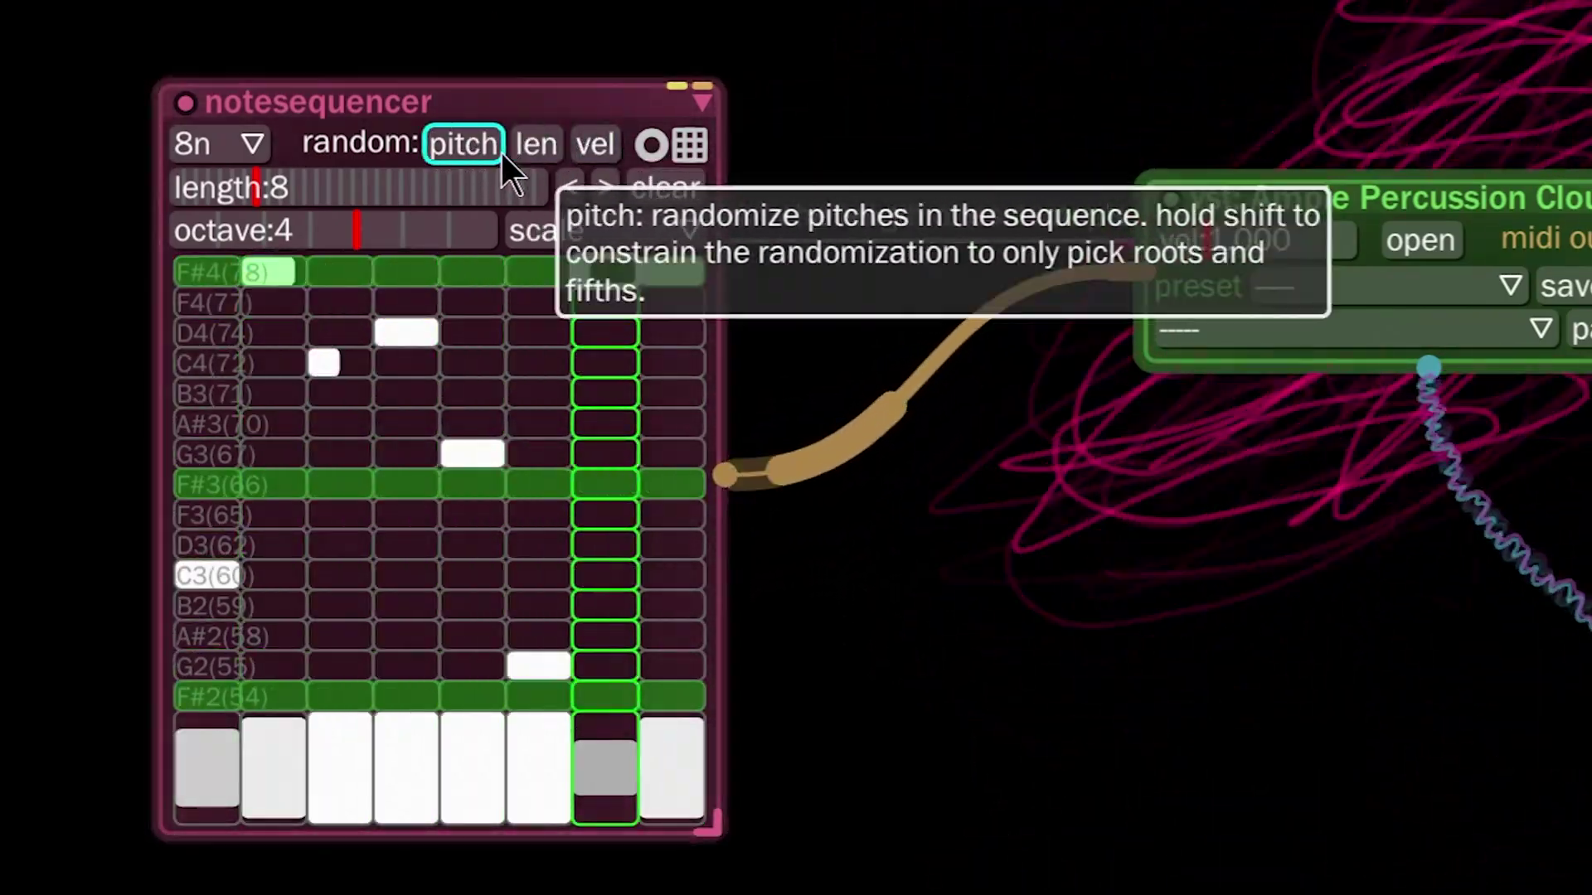
pyautogui.click(497, 149)
pyautogui.click(530, 156)
pyautogui.click(589, 155)
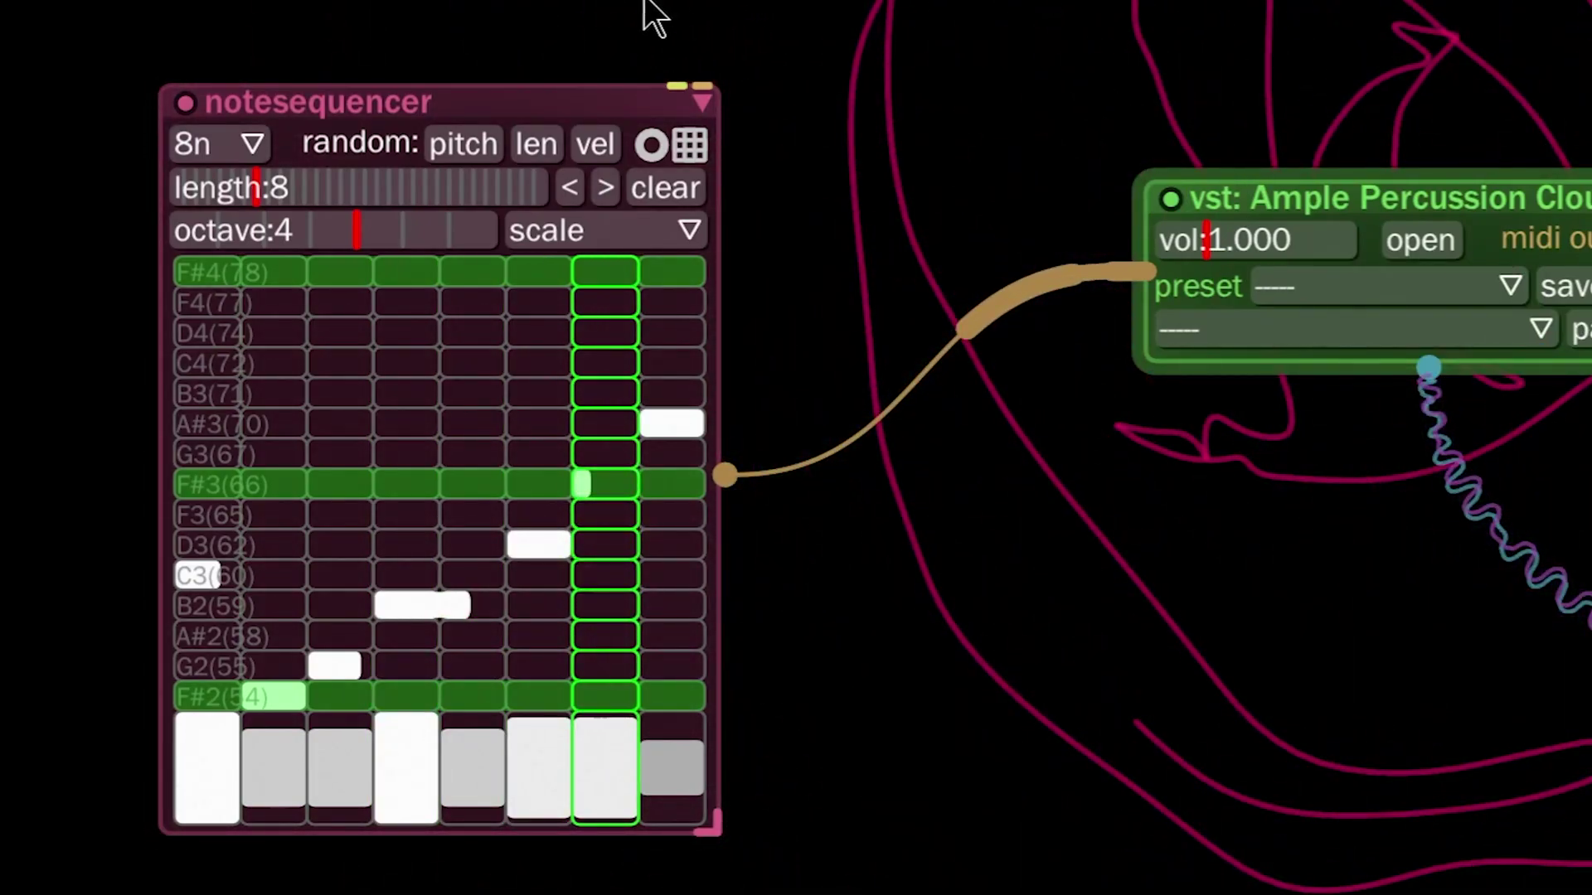
# Shift the note sequencer up-left and the Cloudrum module right so they sit apart.
pyautogui.moveTo(534, 103); pyautogui.dragTo(599, 14)
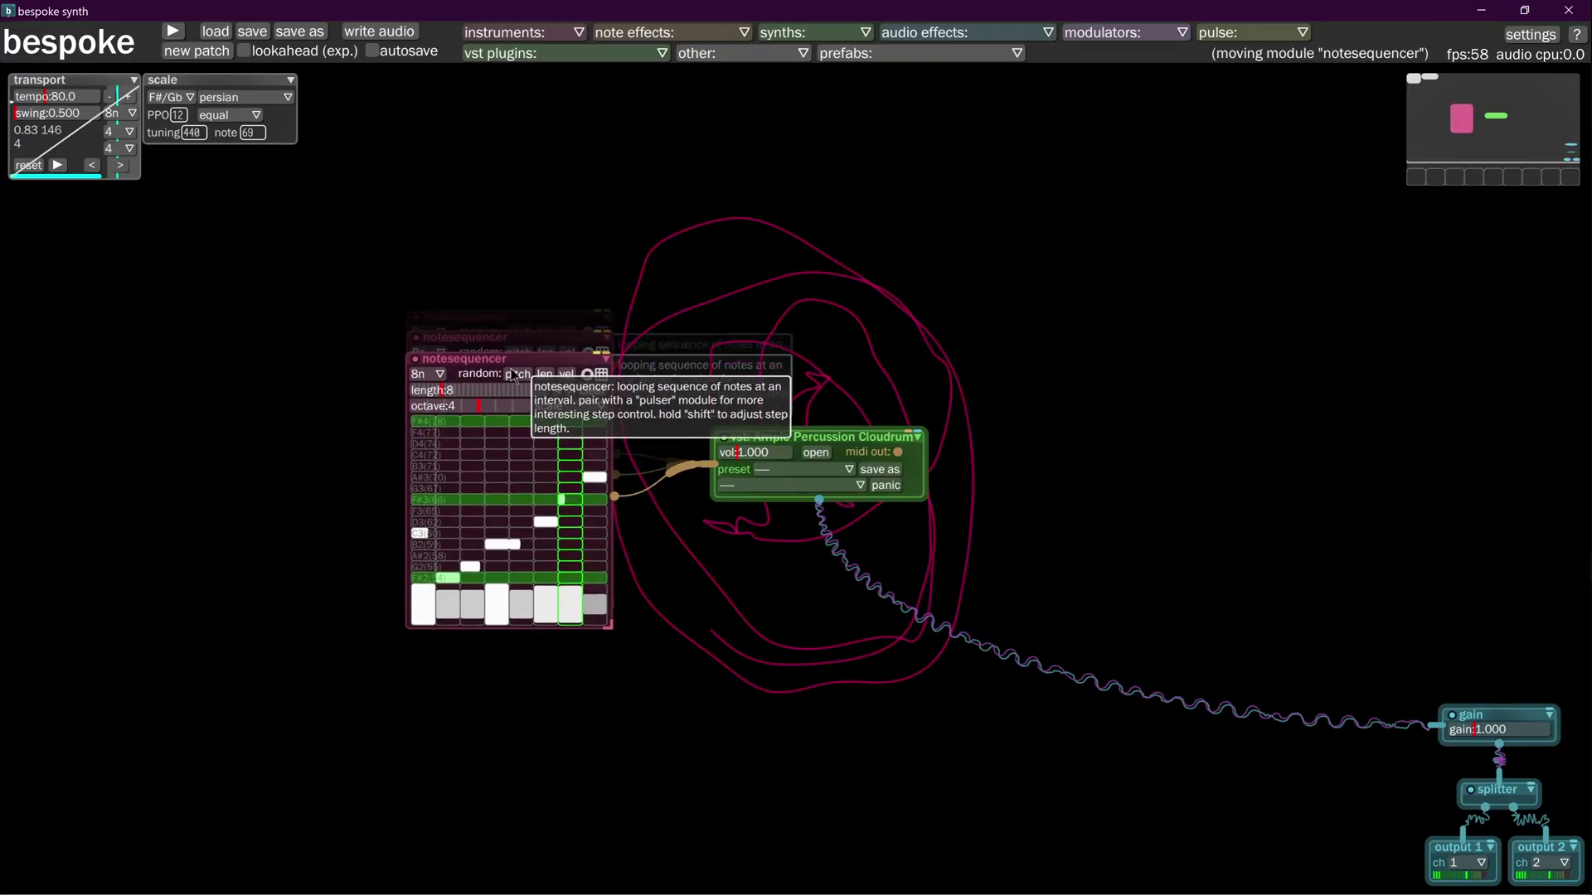
pyautogui.moveTo(511, 373); pyautogui.dragTo(452, 340)
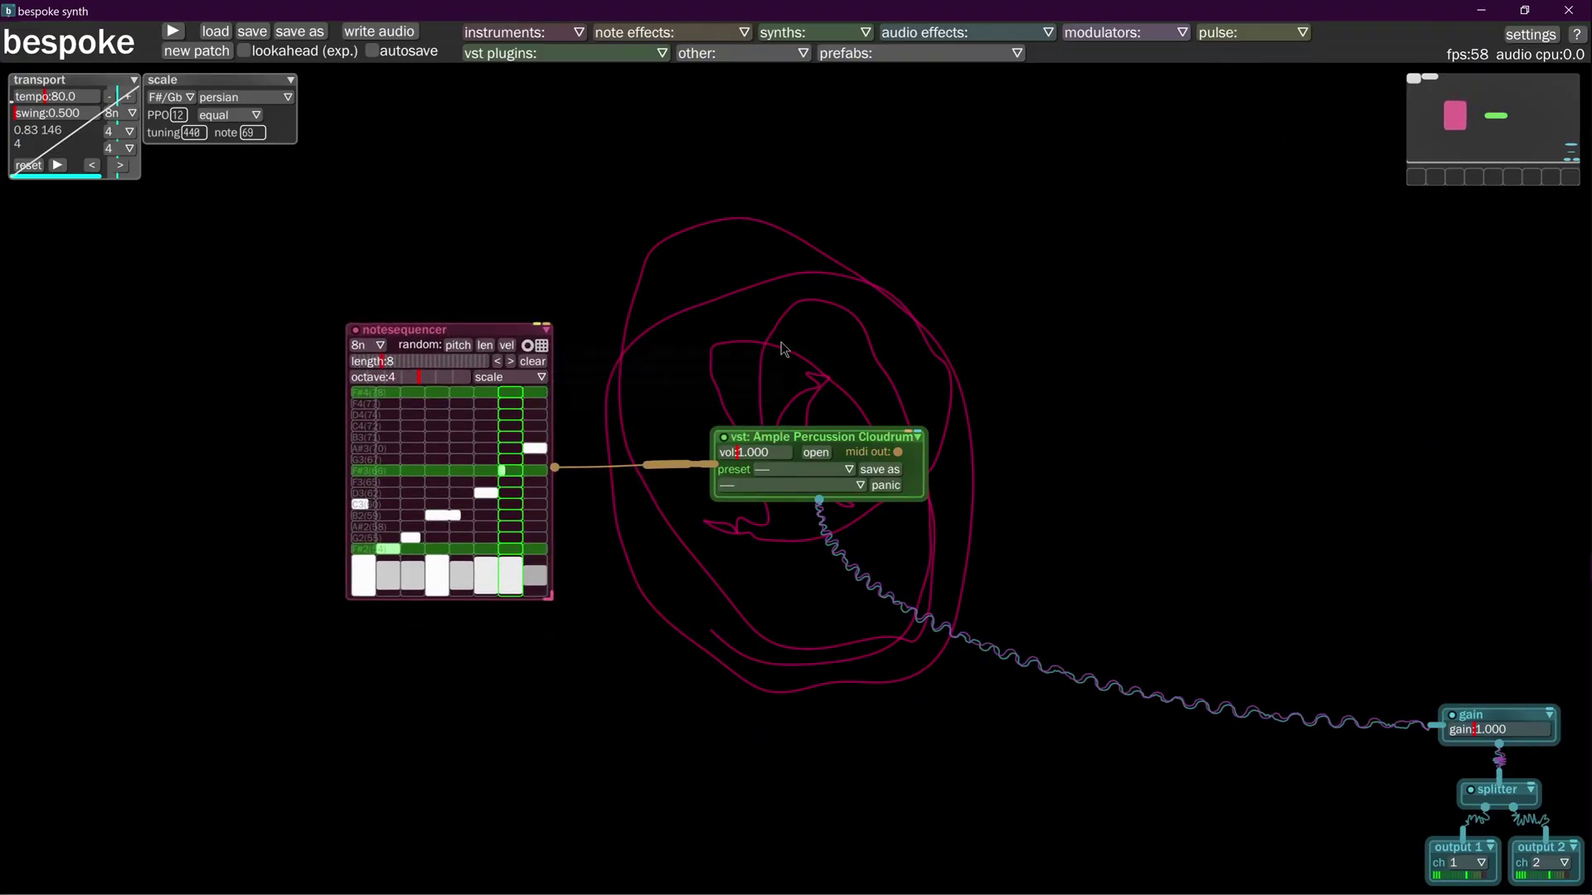
pyautogui.moveTo(856, 431); pyautogui.dragTo(906, 431)
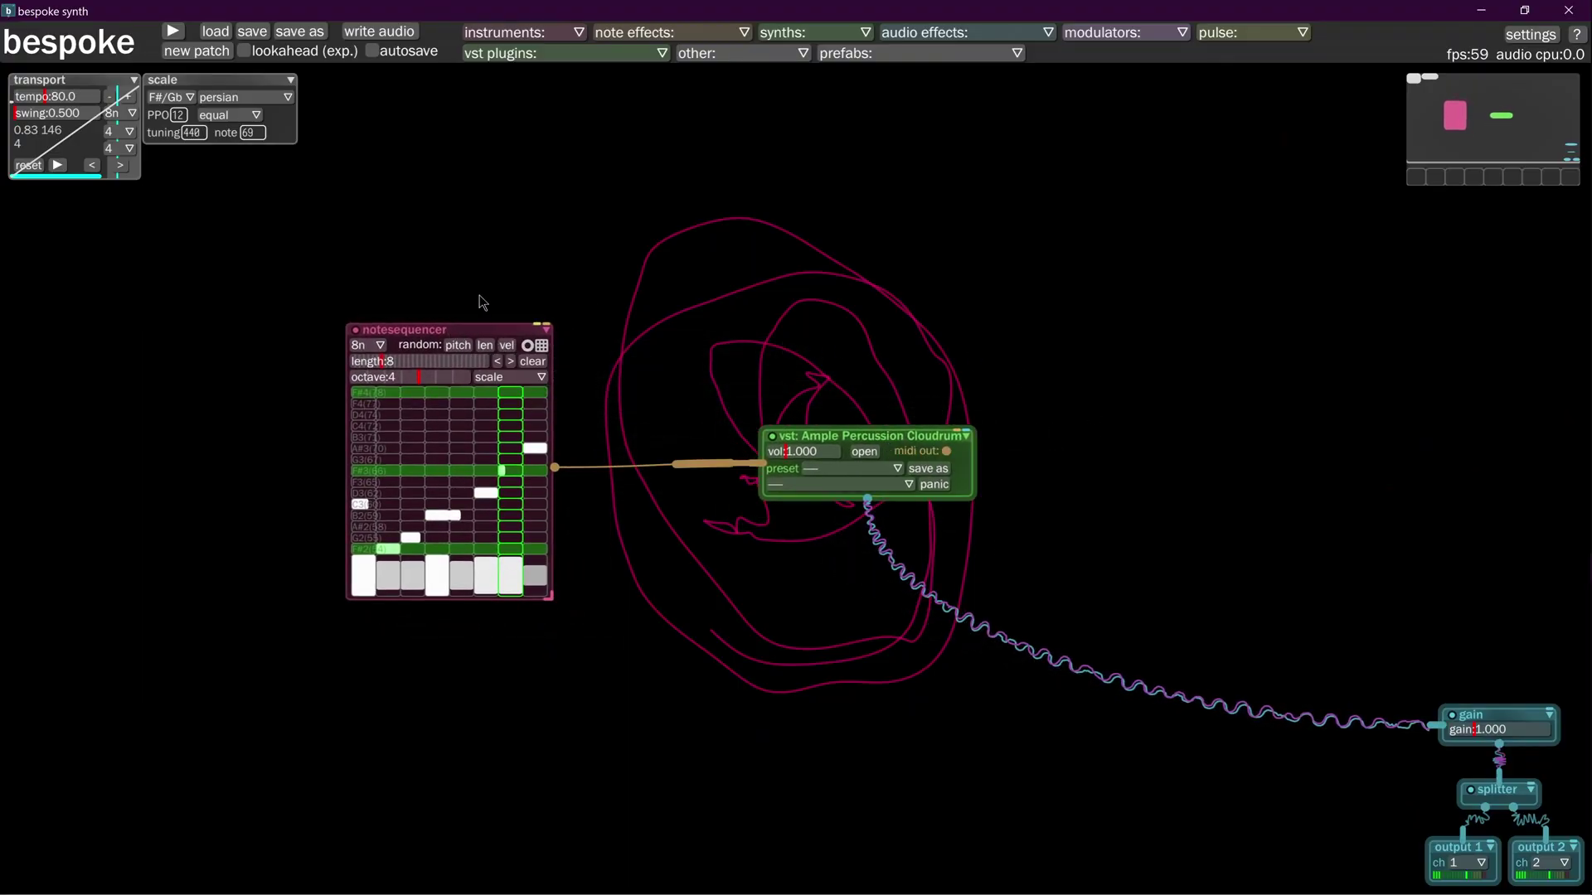
pyautogui.moveTo(471, 326); pyautogui.dragTo(552, 303)
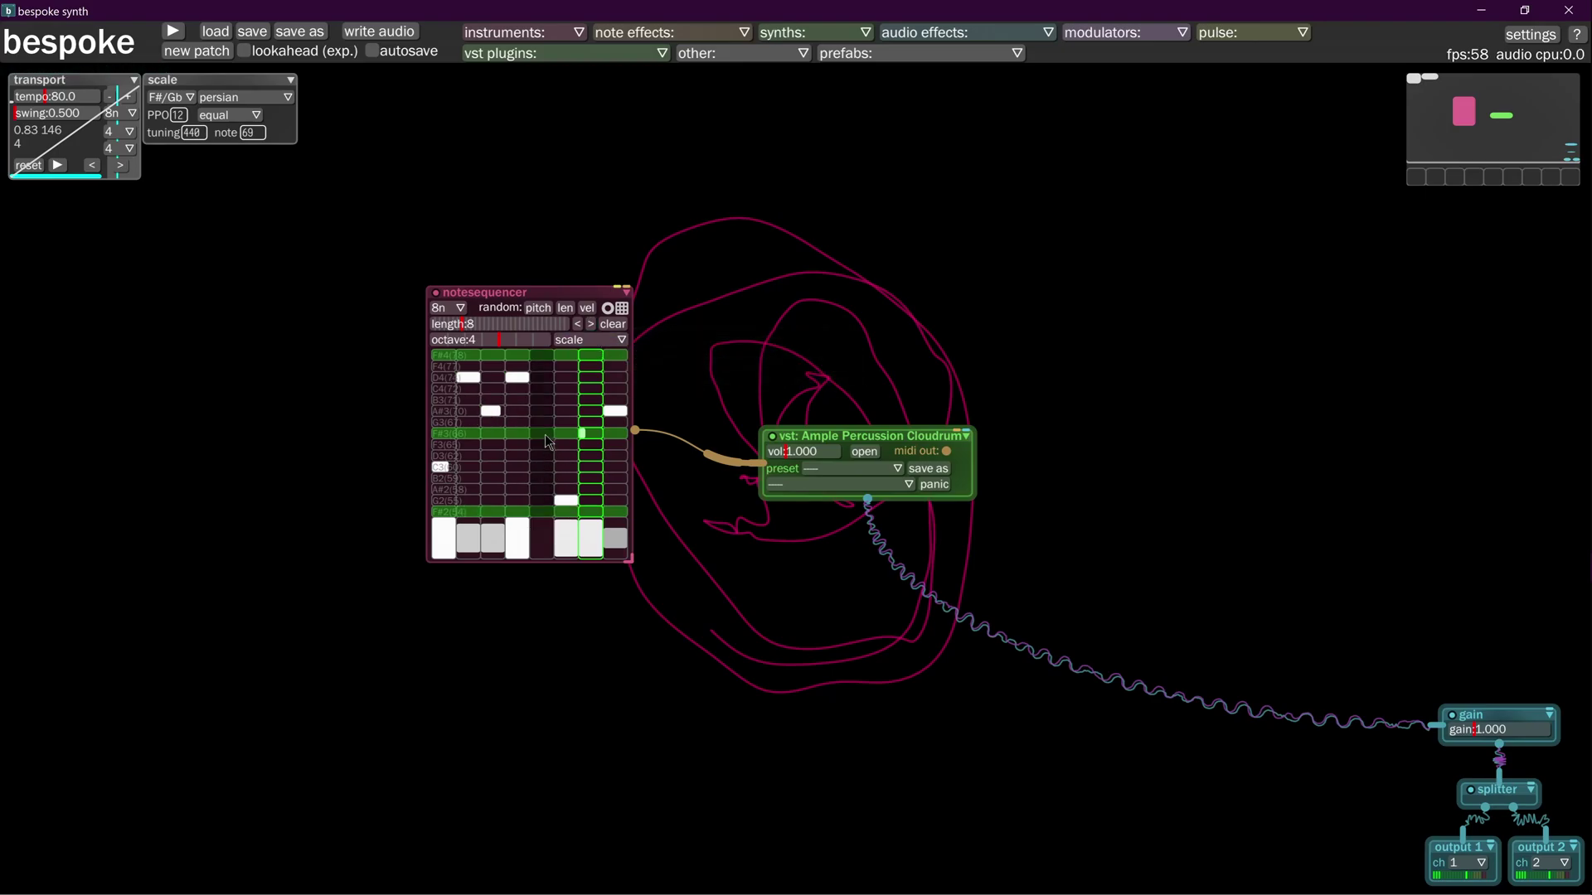
# Undo the last change, then spawn a controlsequencer via C and place it above the note sequencer.
pyautogui.hotkey('ctrl', 'z')
pyautogui.write('c')
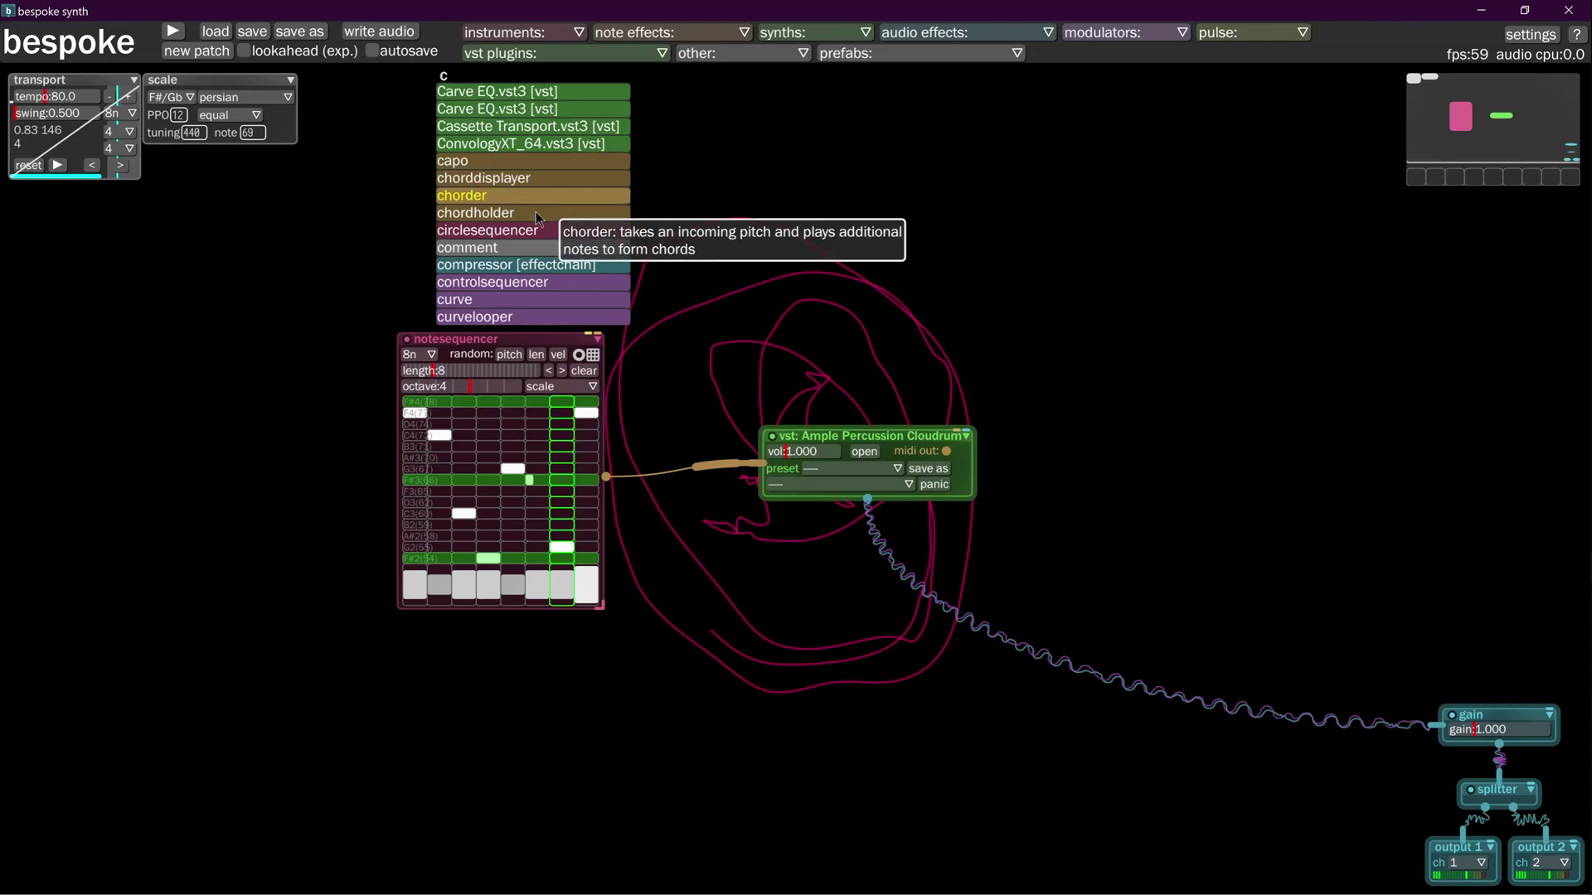
pyautogui.click(530, 283)
pyautogui.click(374, 209)
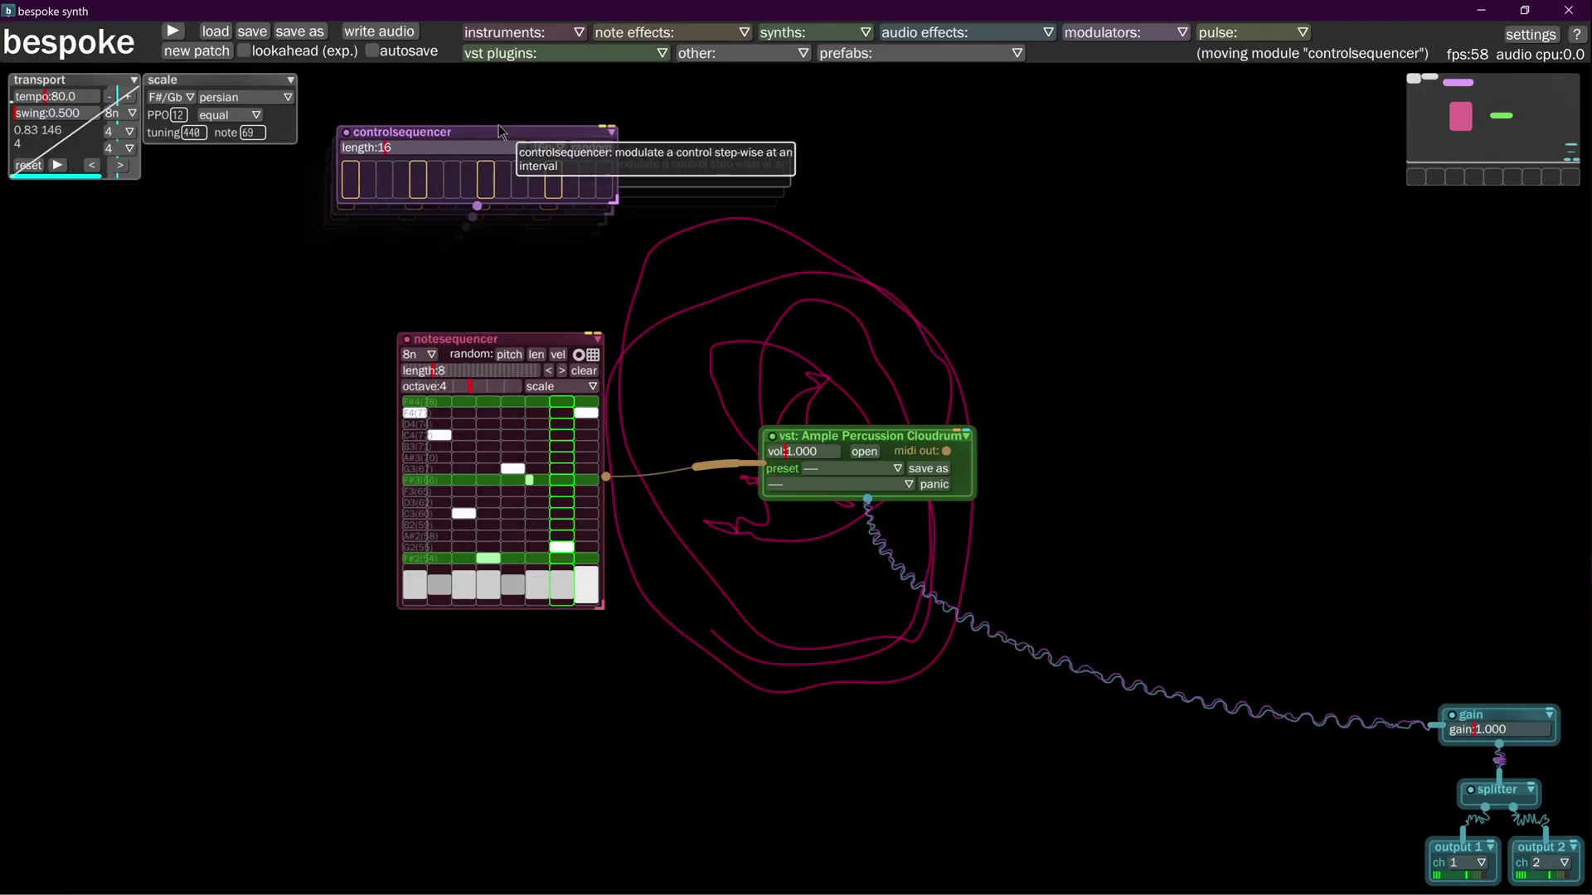
pyautogui.moveTo(501, 131); pyautogui.dragTo(492, 110)
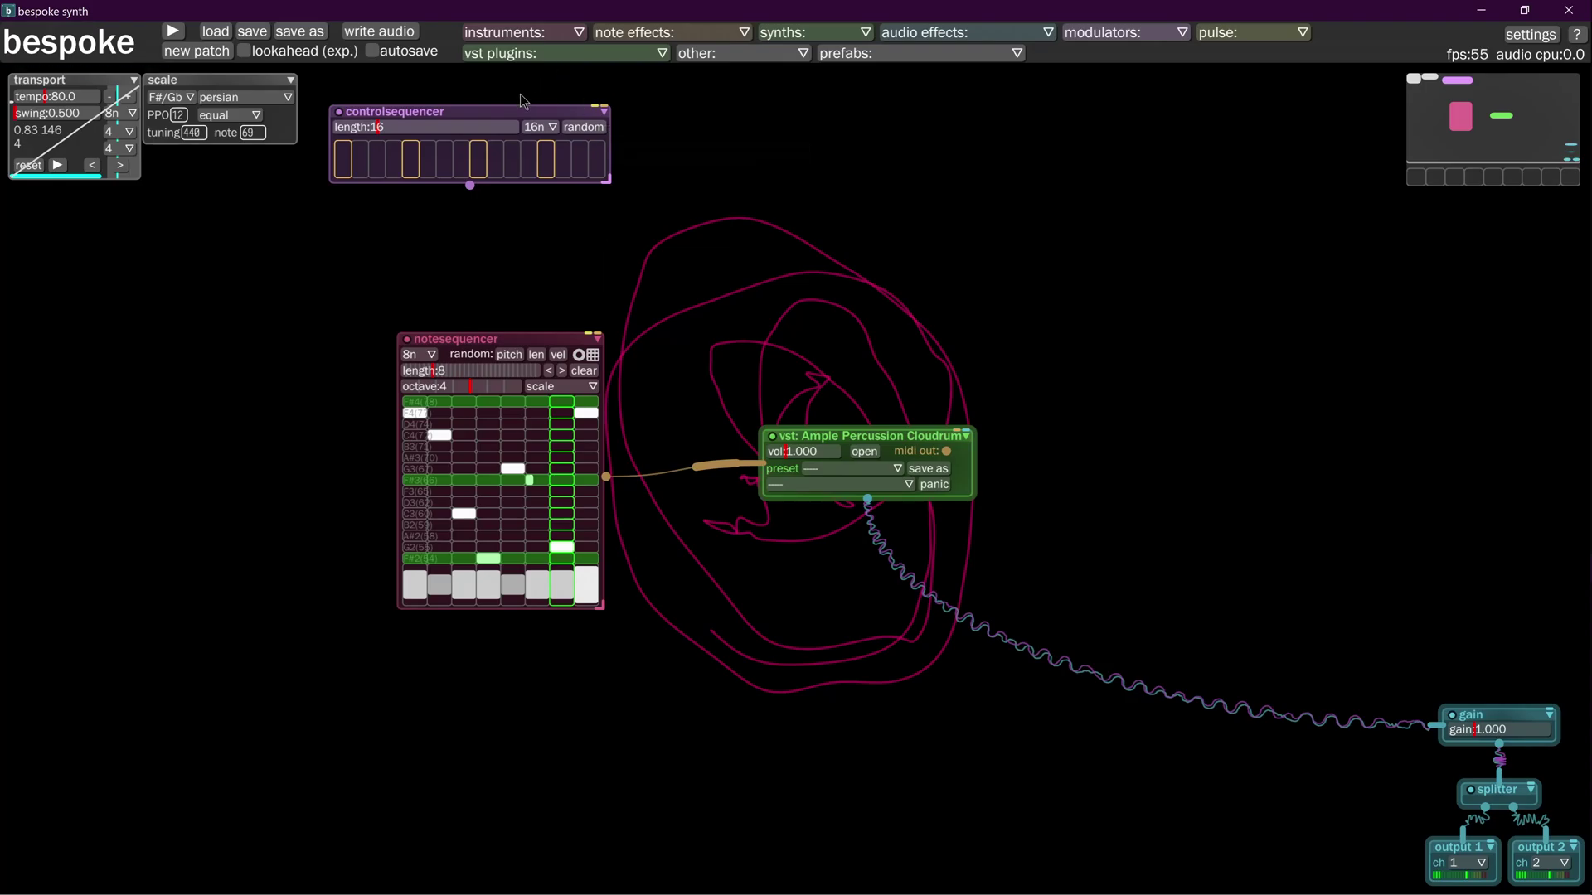
# Nudge the control sequencer up and duplicate it as controlsequencer2 to its right.
pyautogui.moveTo(433, 116); pyautogui.dragTo(439, 101)
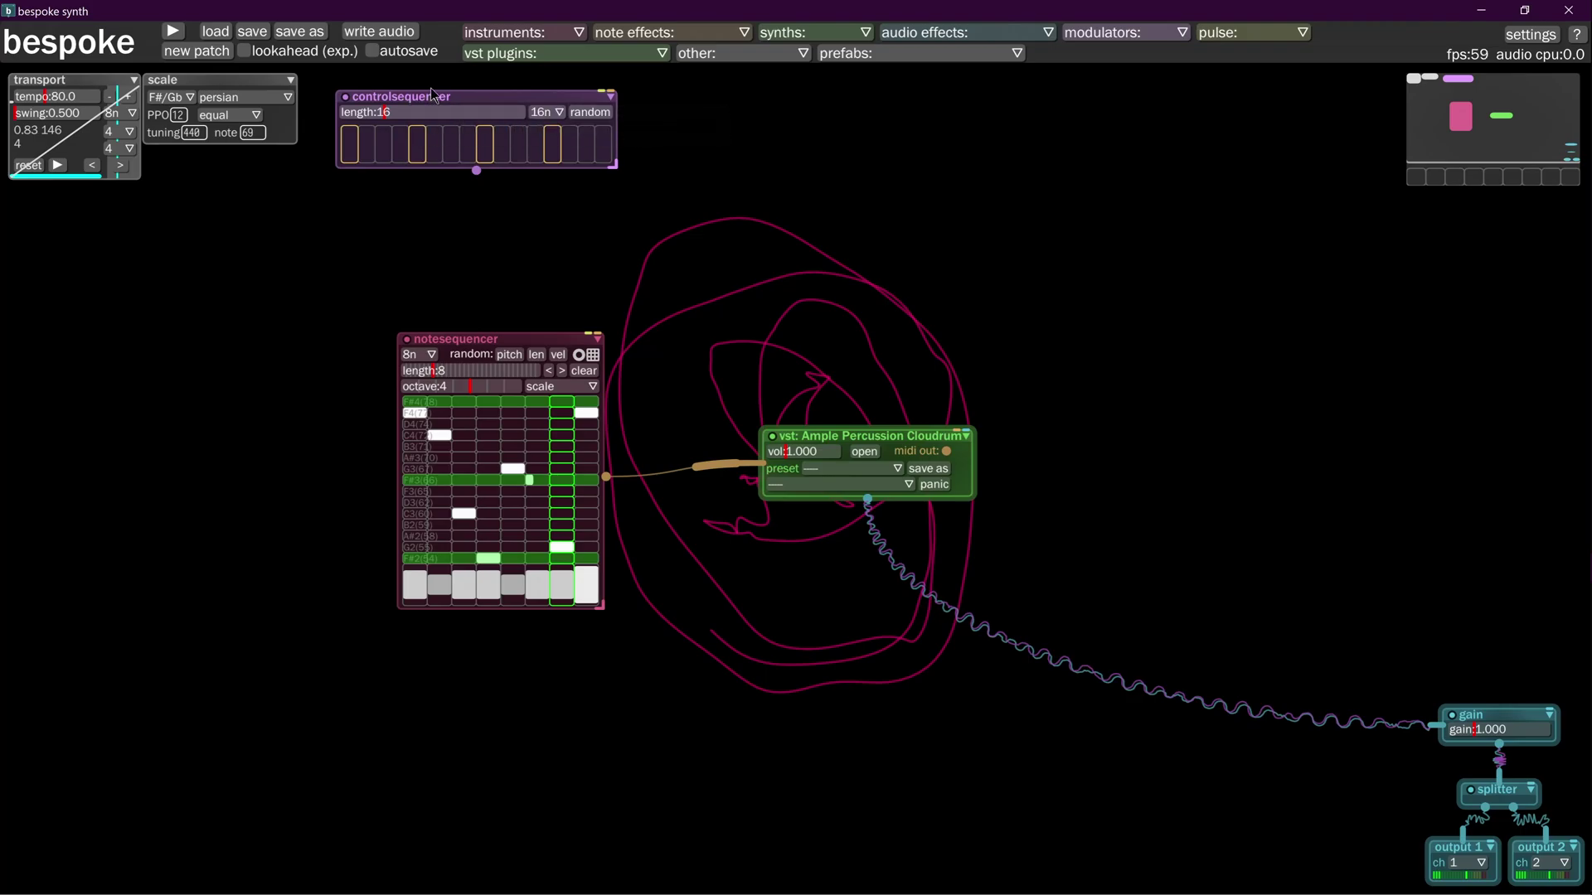
pyautogui.moveTo(424, 96); pyautogui.dragTo(754, 95)
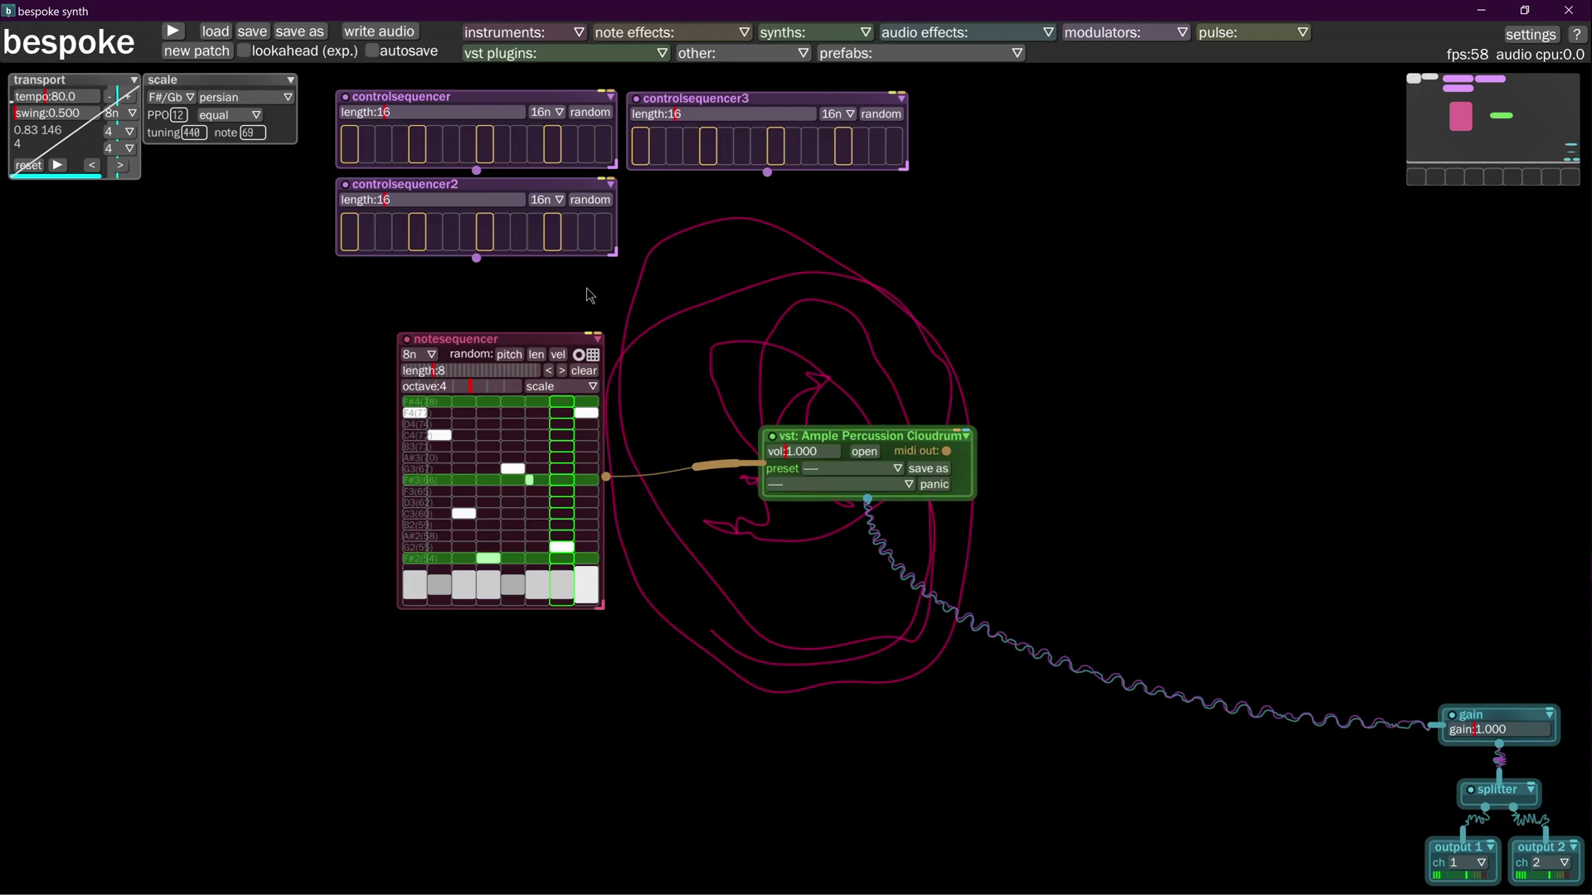
# Cable controlsequencer, controlsequencer2 and controlsequencer3 to the note sequencer's pitch, len and vel randomizers.
pyautogui.moveTo(476, 171); pyautogui.dragTo(510, 304)
pyautogui.moveTo(476, 172); pyautogui.dragTo(500, 227)
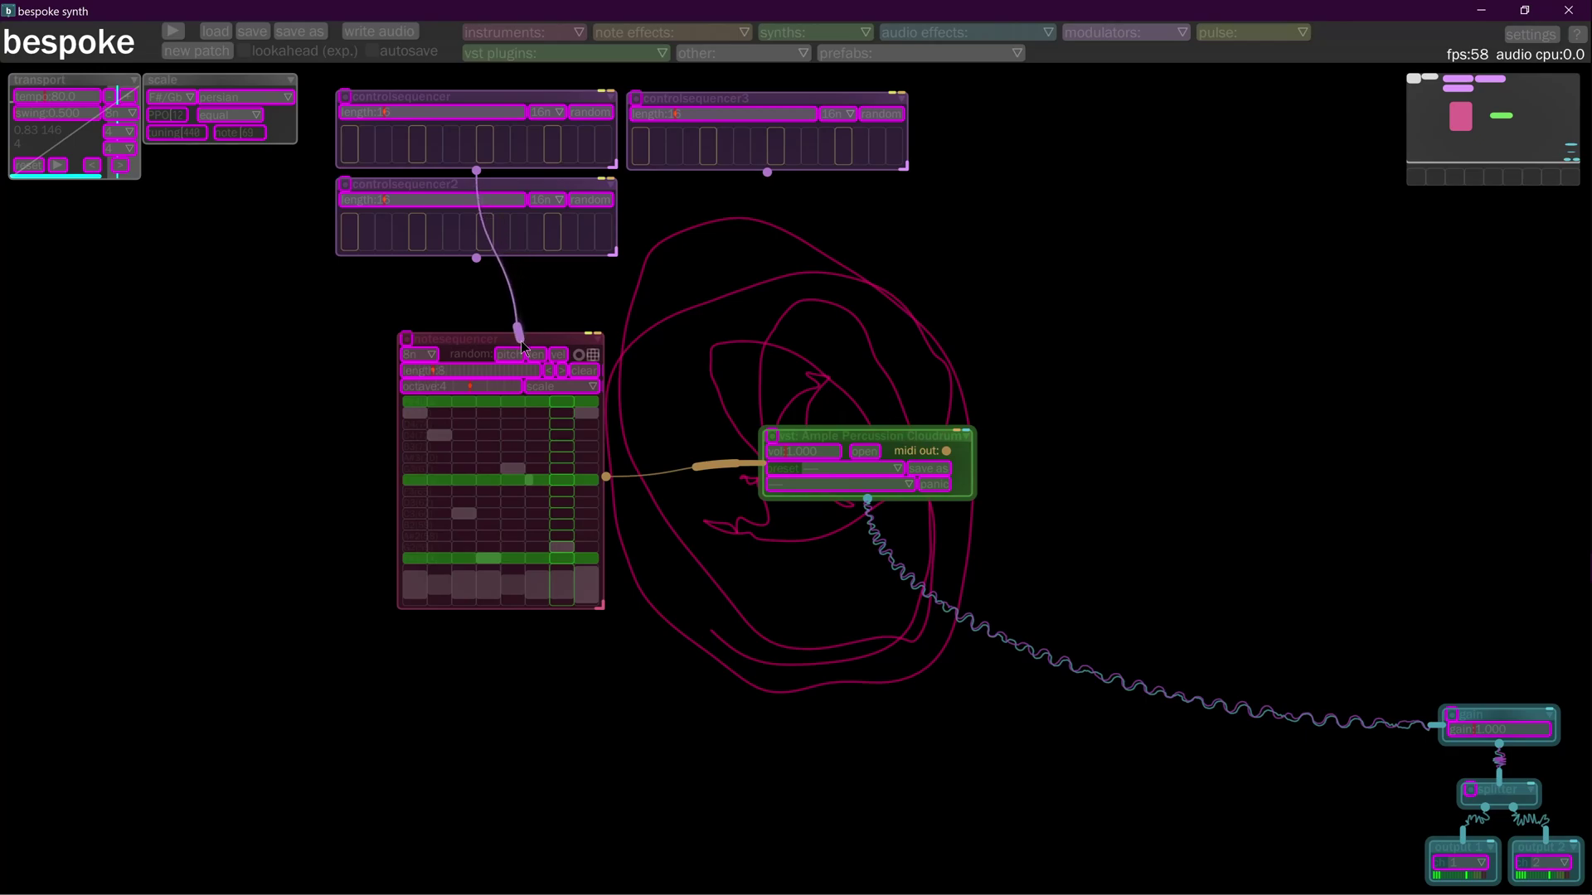
pyautogui.moveTo(522, 348); pyautogui.dragTo(512, 351)
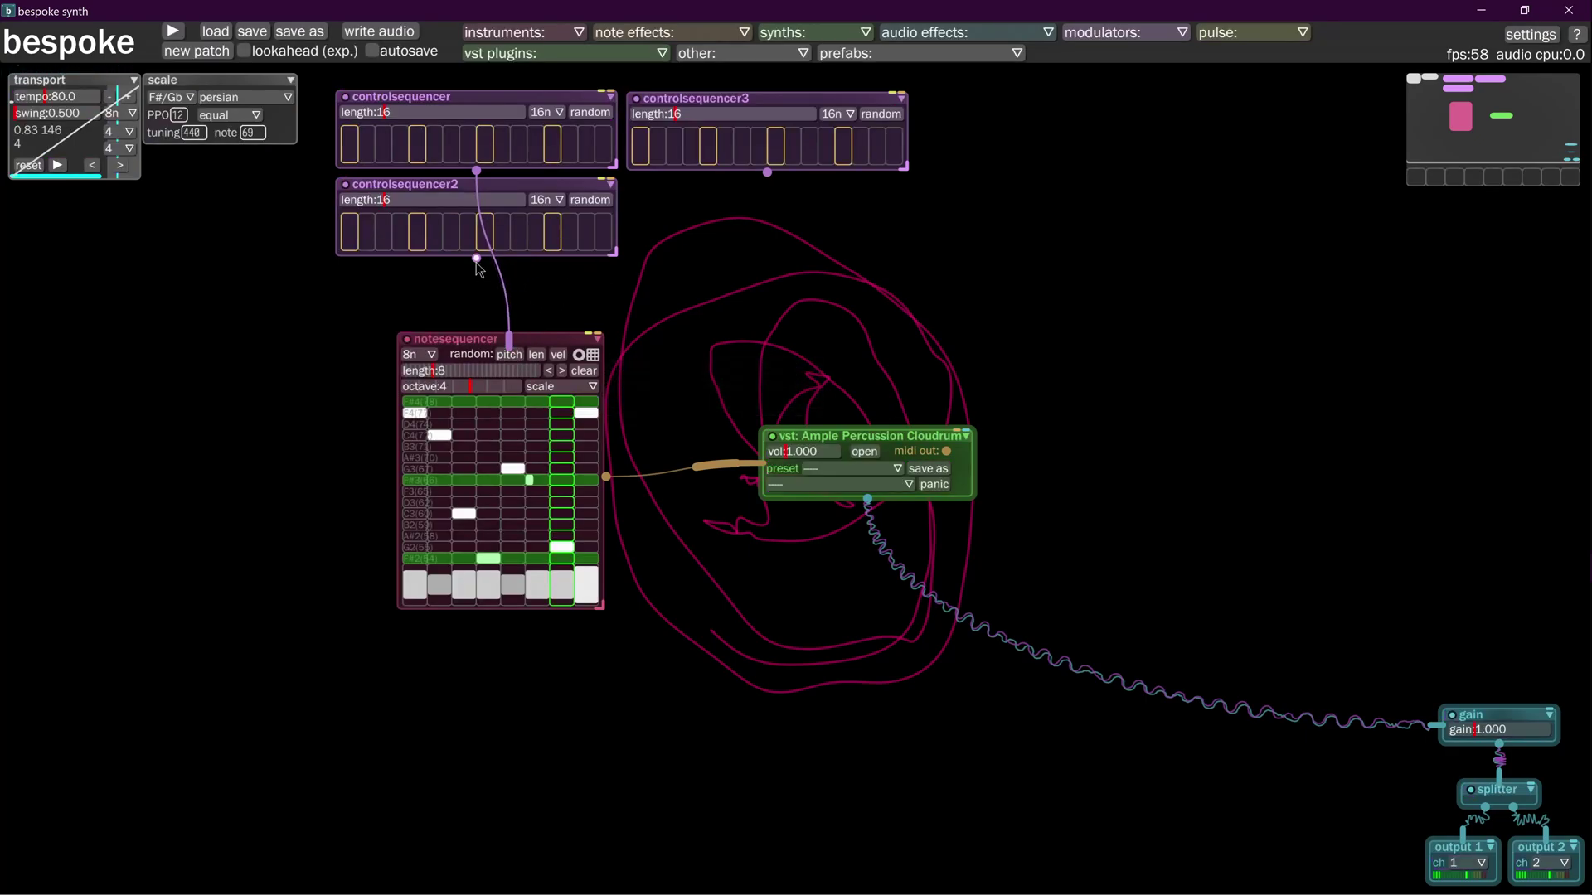
pyautogui.moveTo(477, 259); pyautogui.dragTo(540, 357)
pyautogui.moveTo(766, 172); pyautogui.dragTo(770, 179)
pyautogui.moveTo(567, 358); pyautogui.dragTo(567, 358)
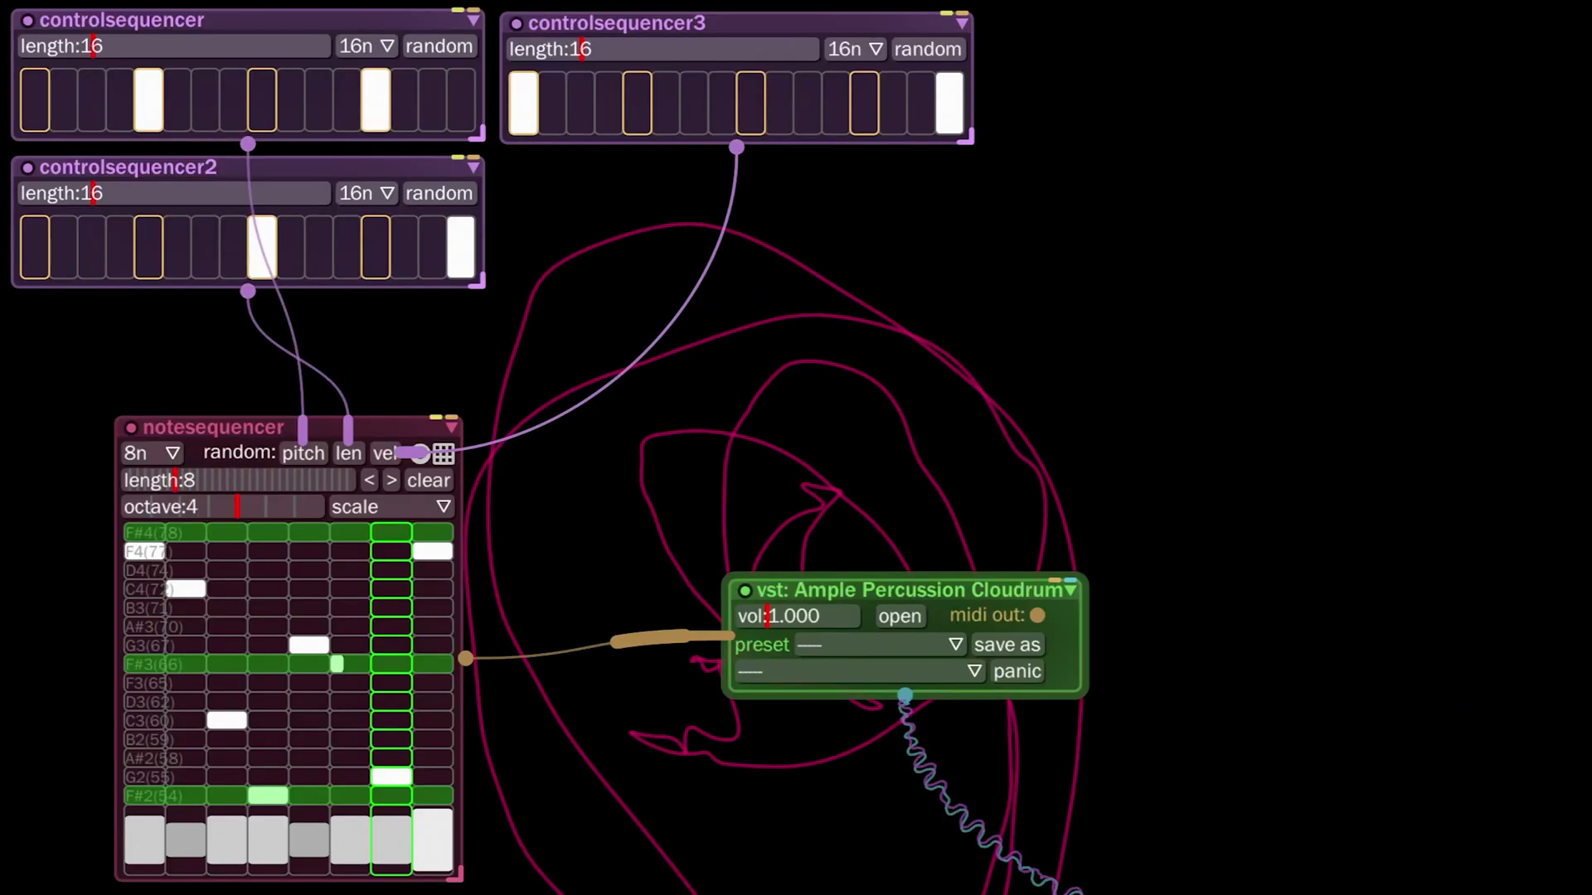
# Change the step interval of controlsequencer and controlsequencer3 from 16n to 4n.
pyautogui.click(384, 49)
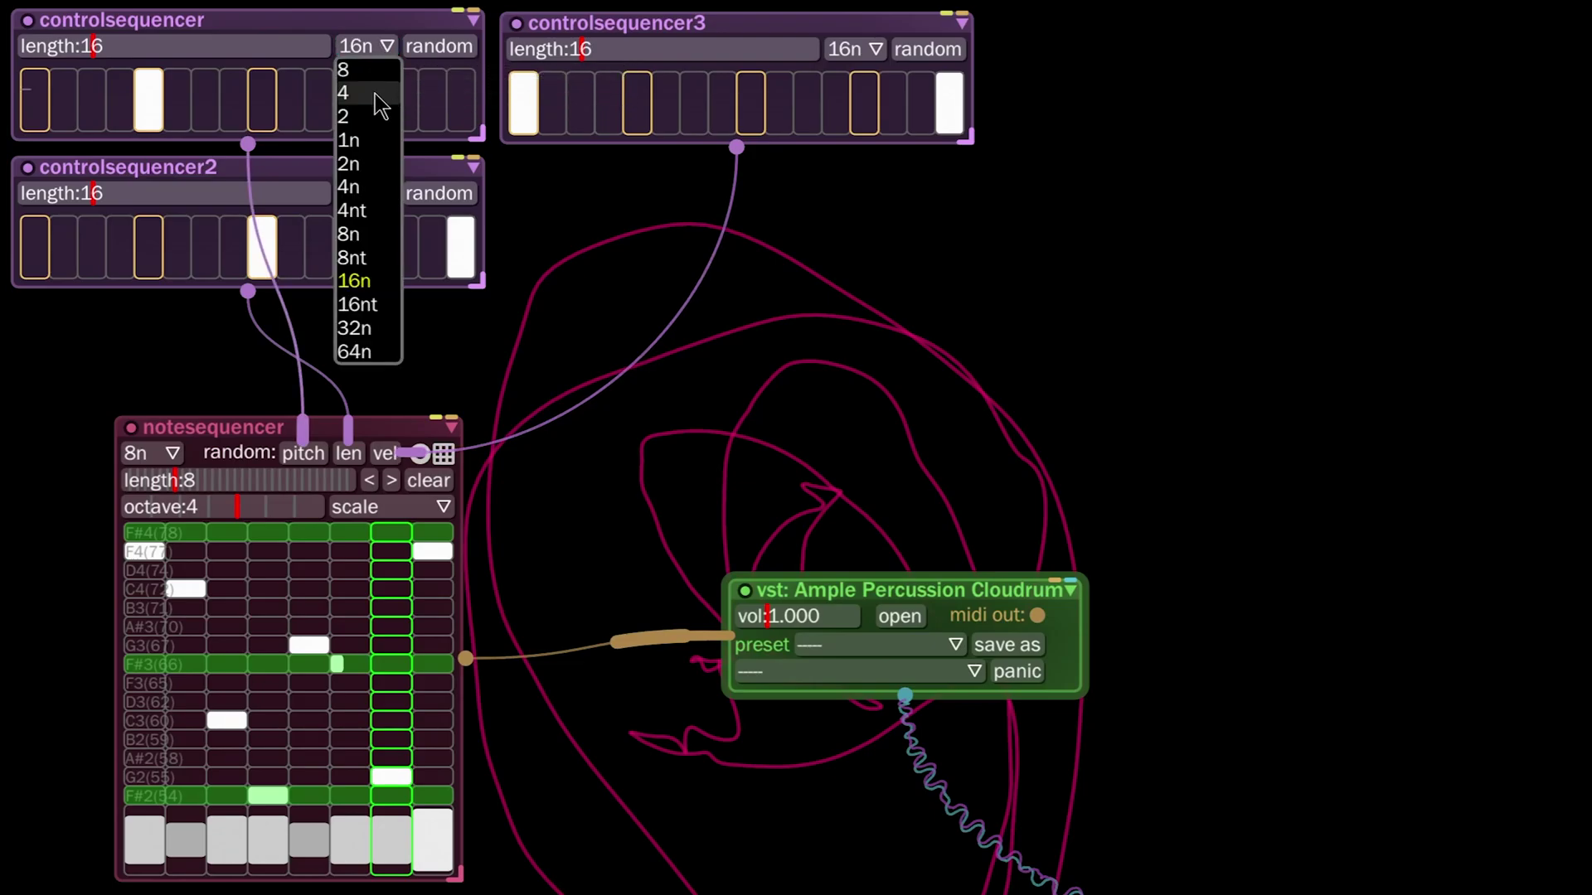
pyautogui.click(371, 197)
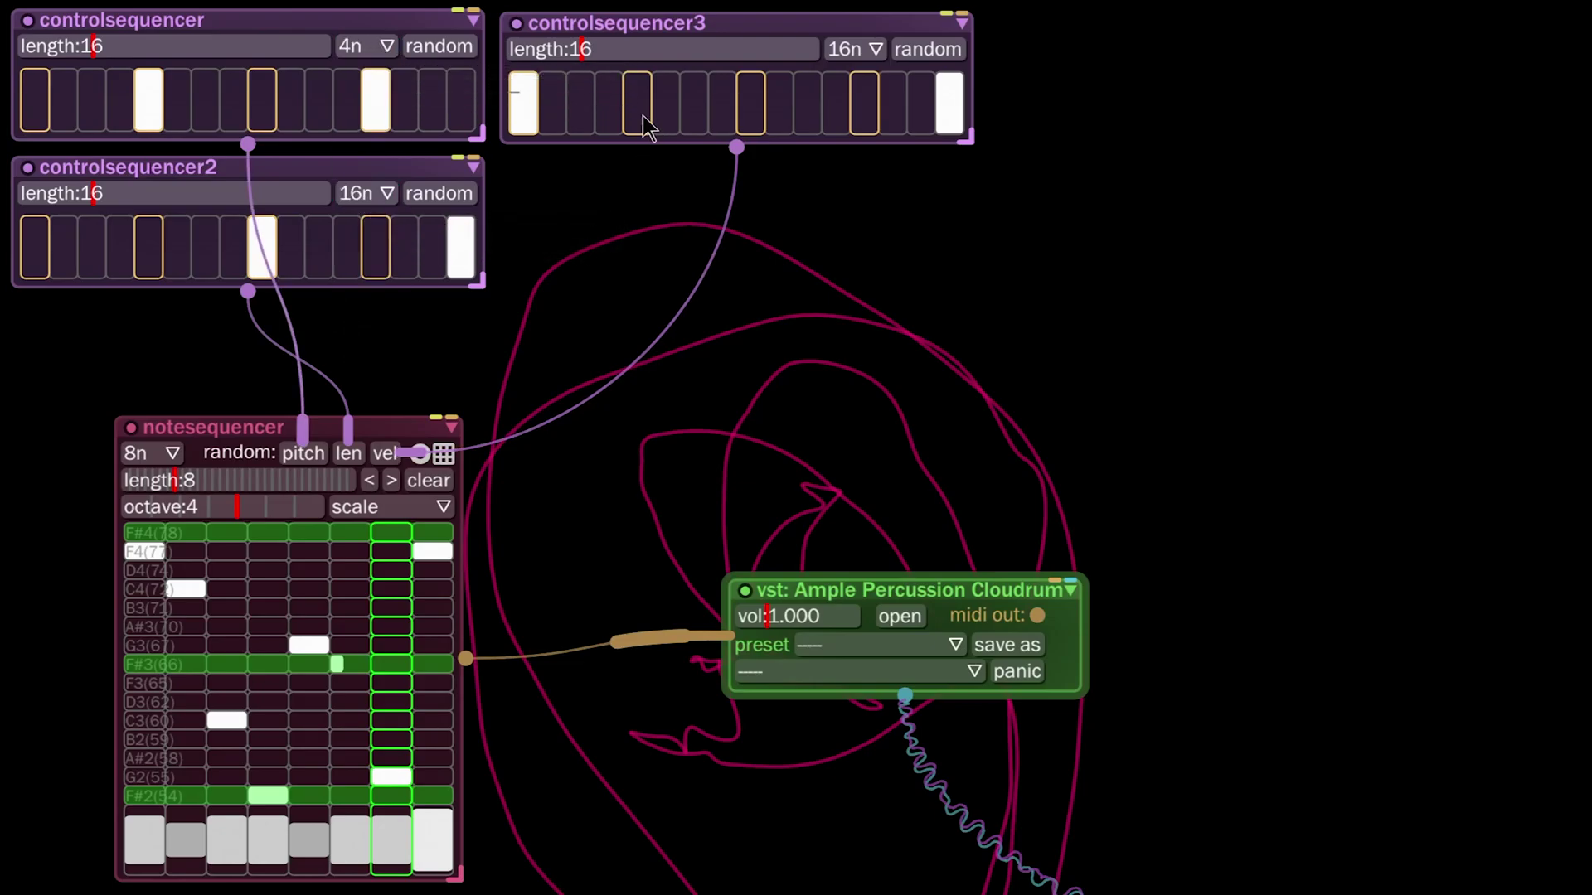
pyautogui.click(853, 52)
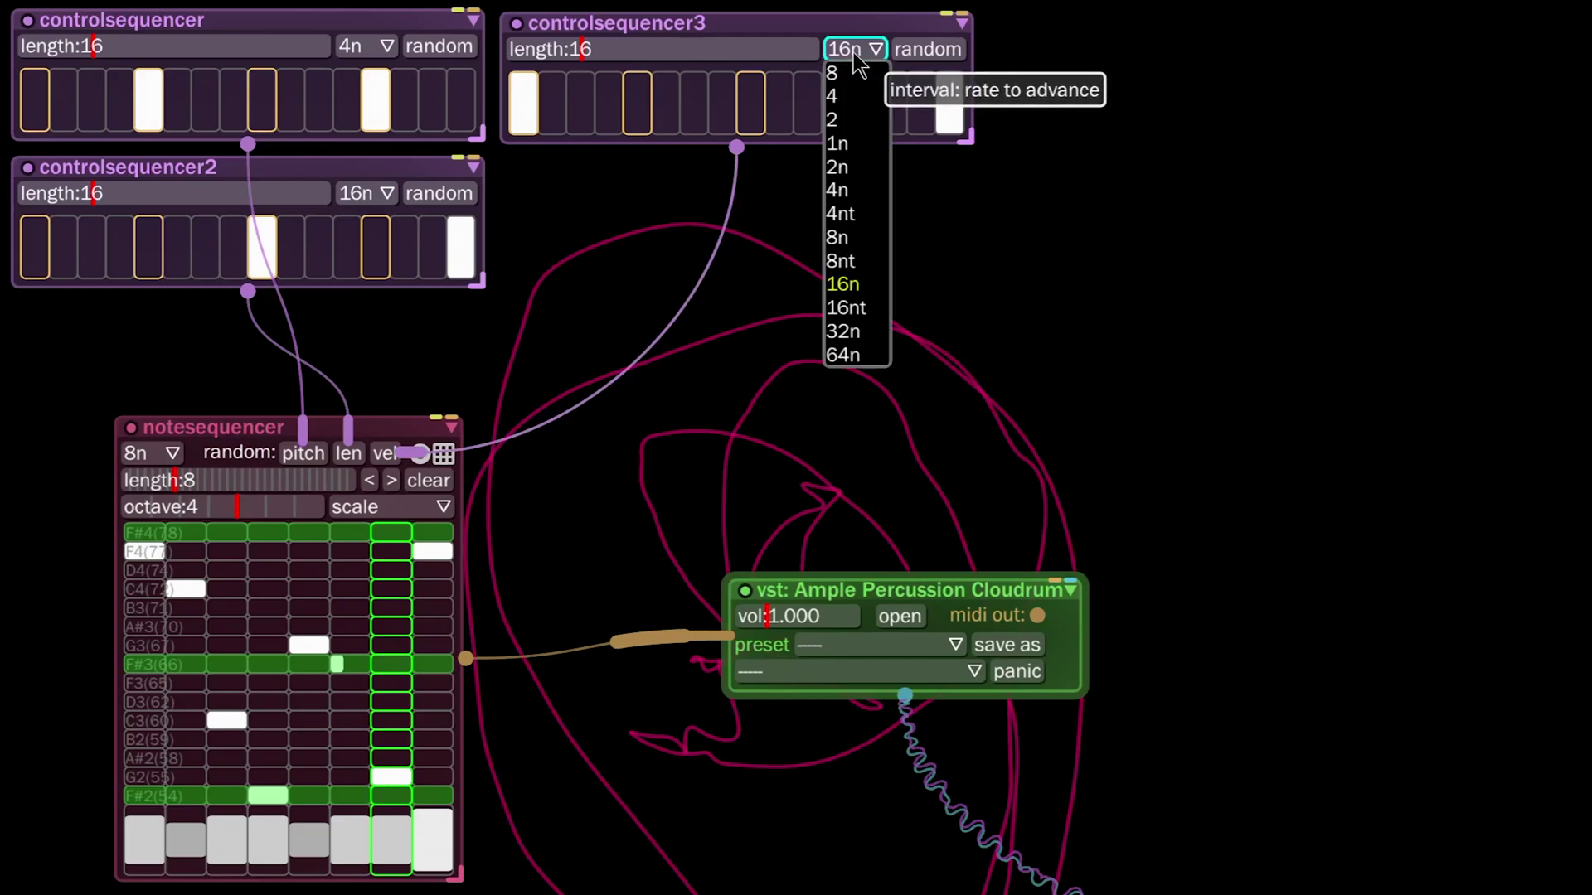
pyautogui.click(859, 192)
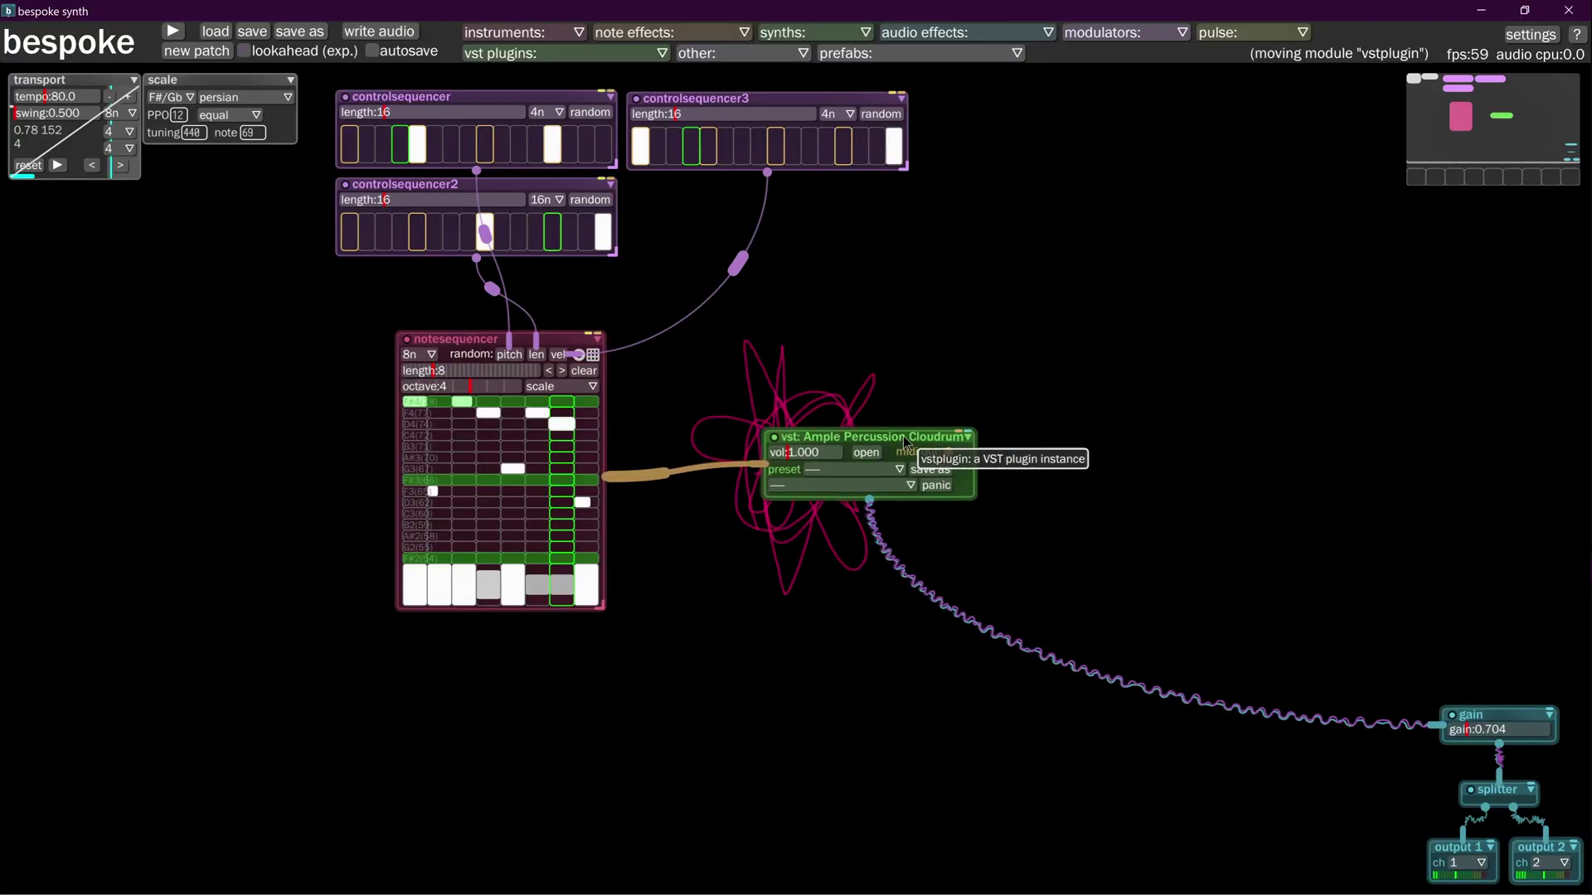
# Drag the Ample Percussion Cloudrum VST module to the right while the patch plays.
pyautogui.moveTo(905, 444); pyautogui.dragTo(975, 452)
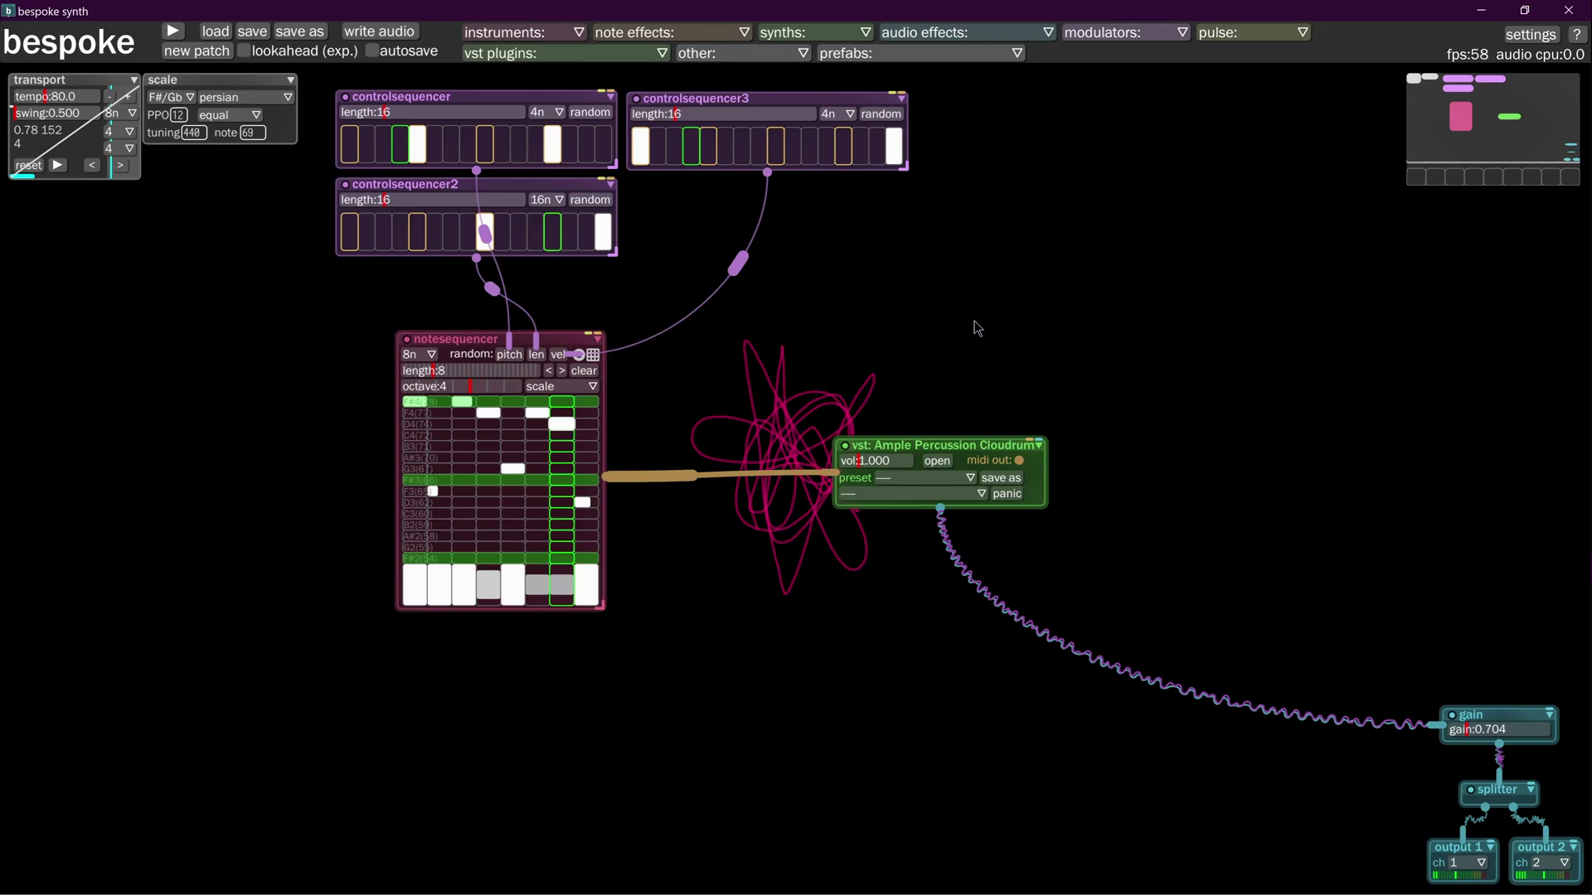
# Shift the note sequencer and Cloudrum modules down and right, then nudge the sequencer back left.
pyautogui.moveTo(479, 343); pyautogui.dragTo(513, 372)
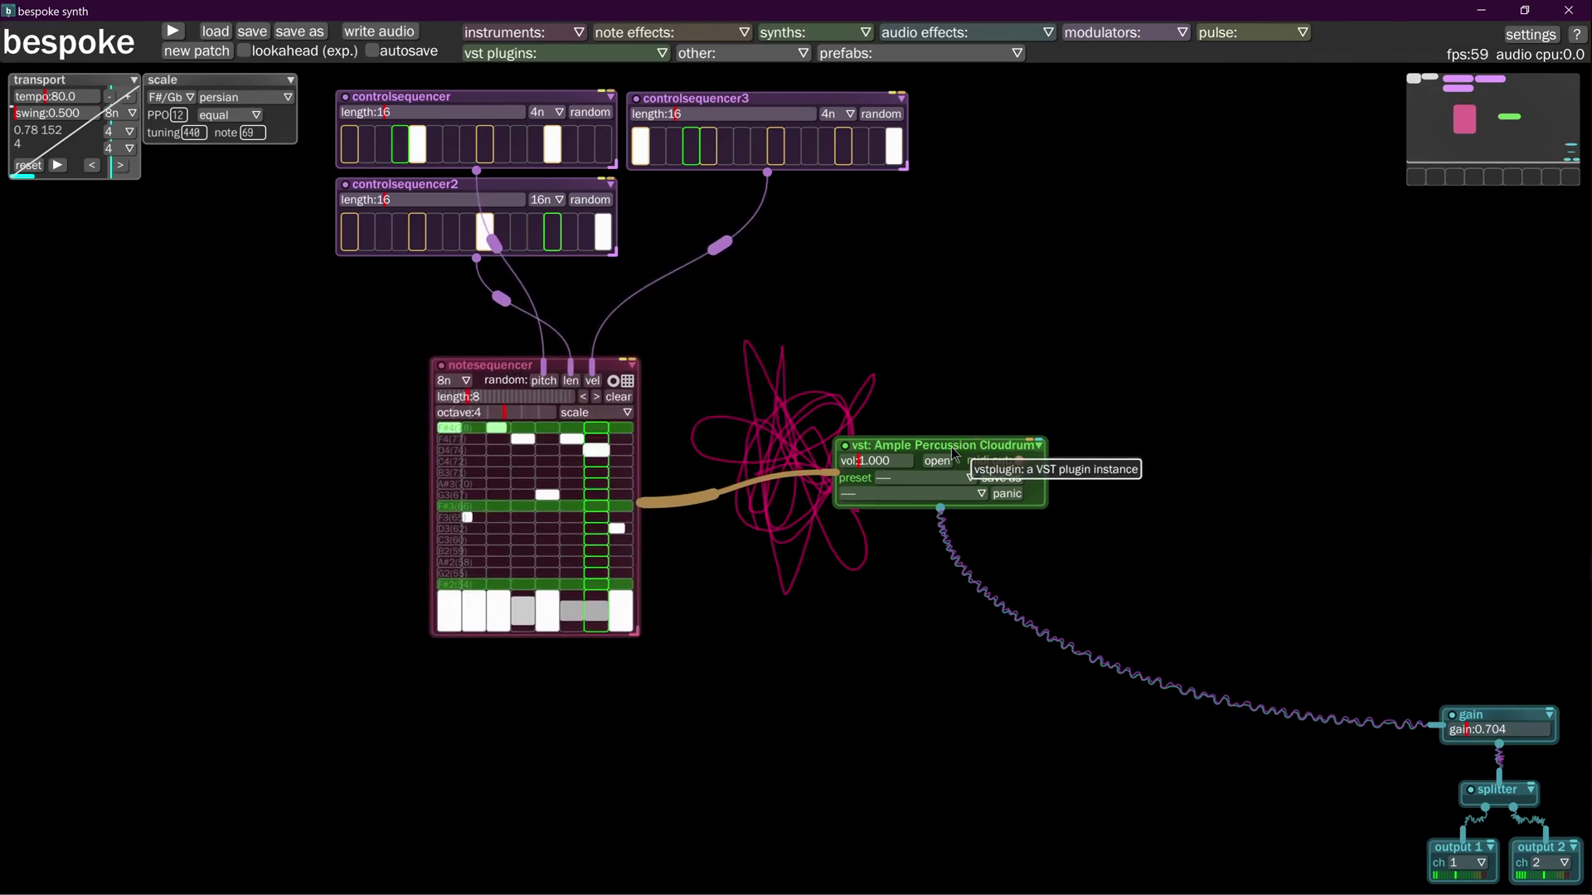
pyautogui.moveTo(953, 453); pyautogui.dragTo(995, 487)
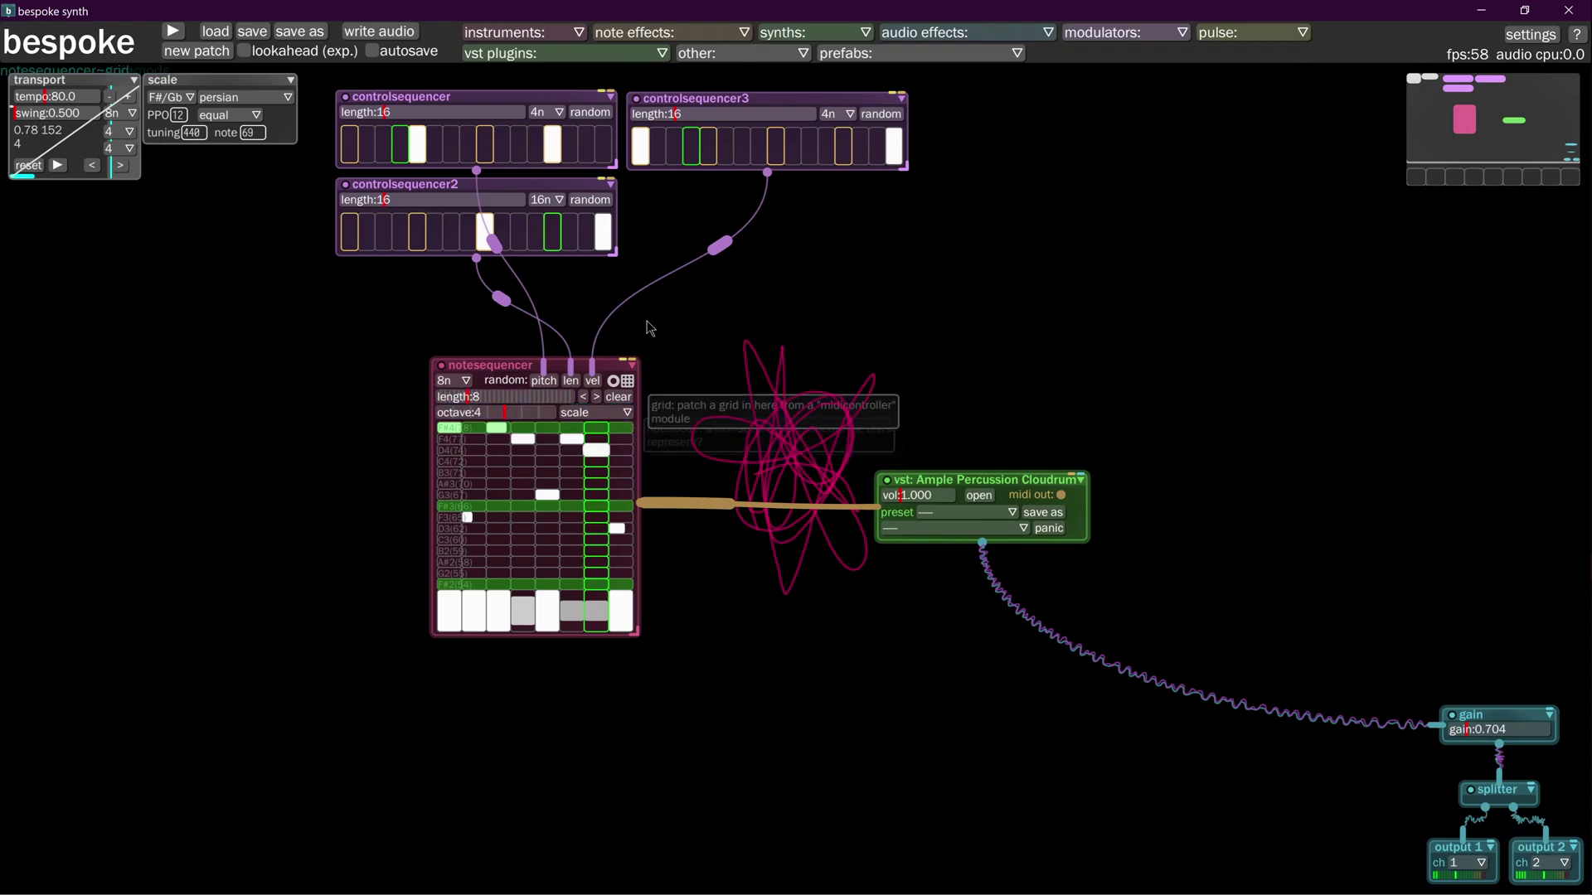
pyautogui.moveTo(514, 365)
pyautogui.mouseDown()
pyautogui.moveTo(469, 328)
pyautogui.moveTo(484, 371)
pyautogui.mouseUp()
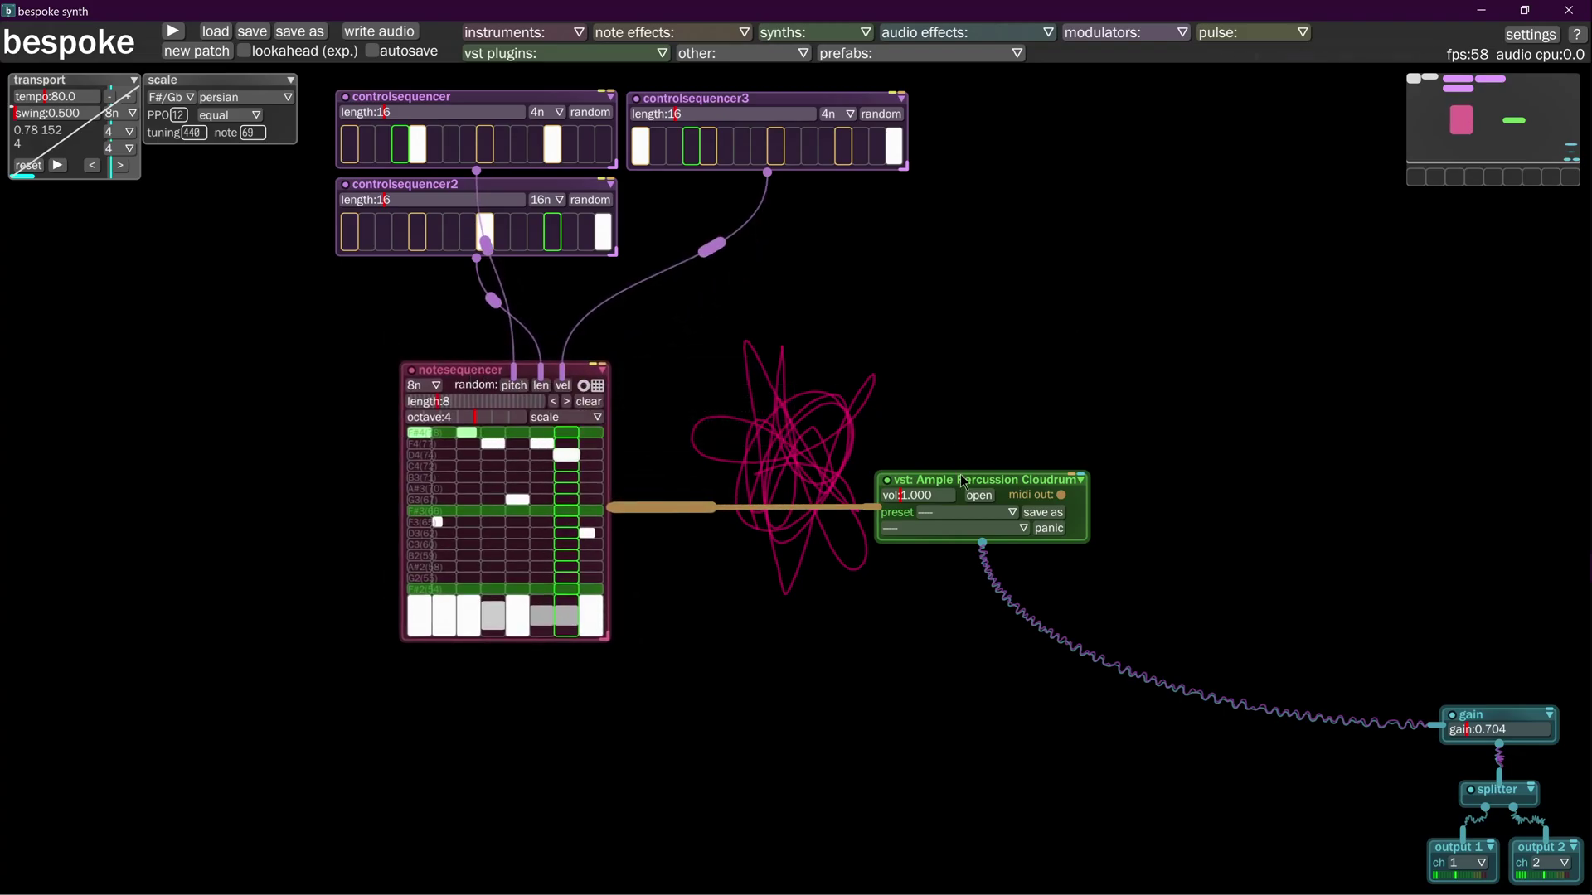